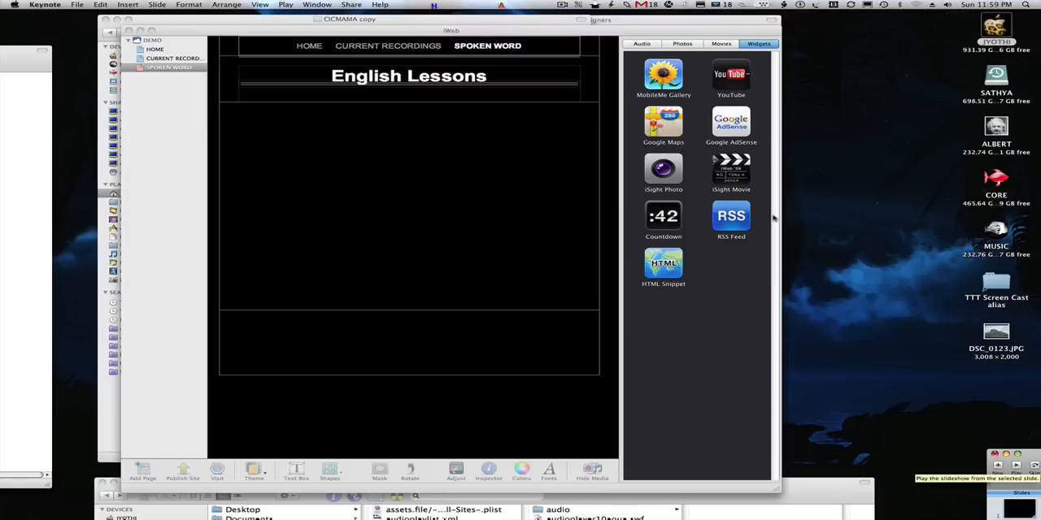
# Add an iTunes track to the Spoken Word page with the rock landscape photo DSC_0123.JPG as artwork.
pyautogui.click(643, 43)
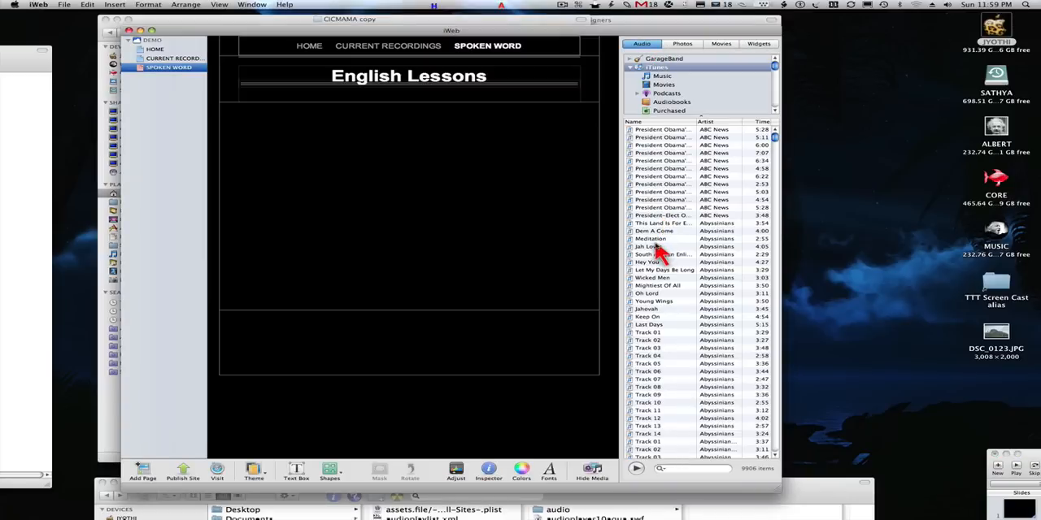
pyautogui.moveTo(646, 254)
pyautogui.mouseDown()
pyautogui.moveTo(383, 179)
pyautogui.moveTo(367, 189)
pyautogui.mouseUp()
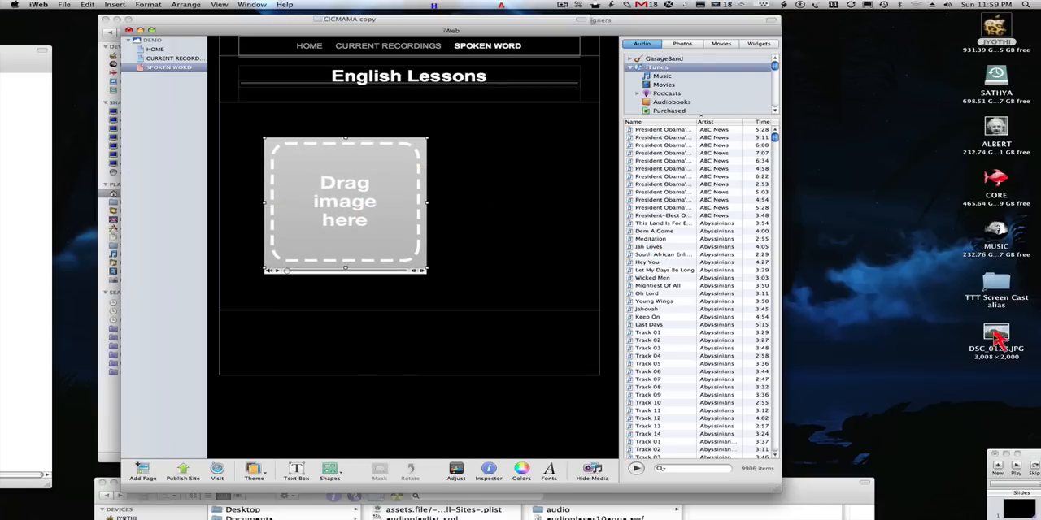
pyautogui.moveTo(999, 343); pyautogui.dragTo(383, 211)
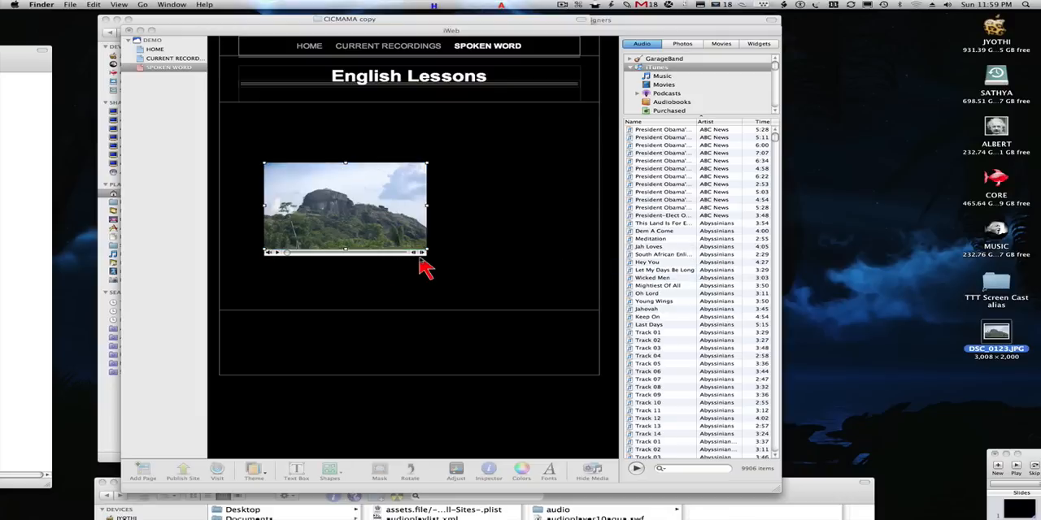
# Shrink the audio widget near the upper left and move the iWeb window aside.
pyautogui.moveTo(411, 193); pyautogui.dragTo(379, 145)
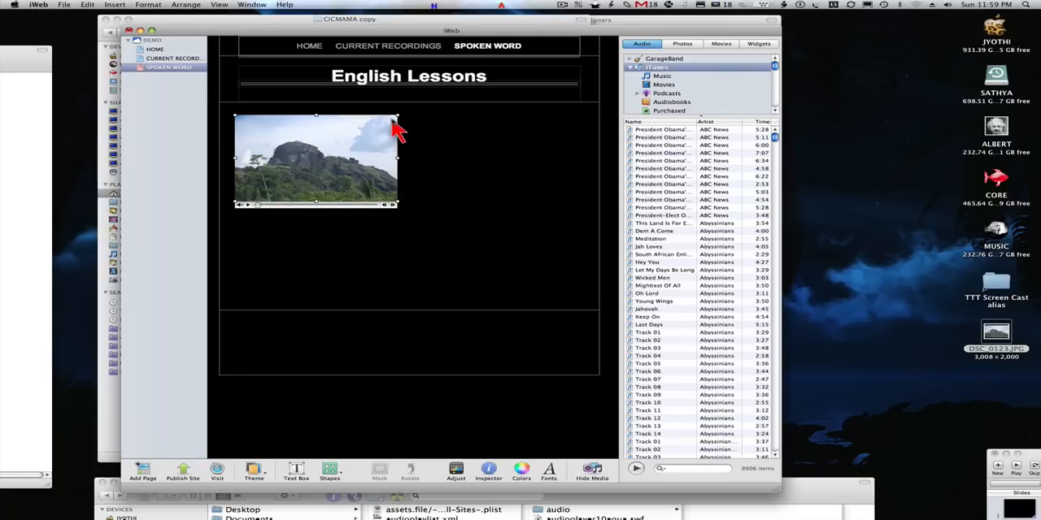
pyautogui.moveTo(400, 116)
pyautogui.mouseDown()
pyautogui.moveTo(338, 159)
pyautogui.moveTo(332, 151)
pyautogui.mouseUp()
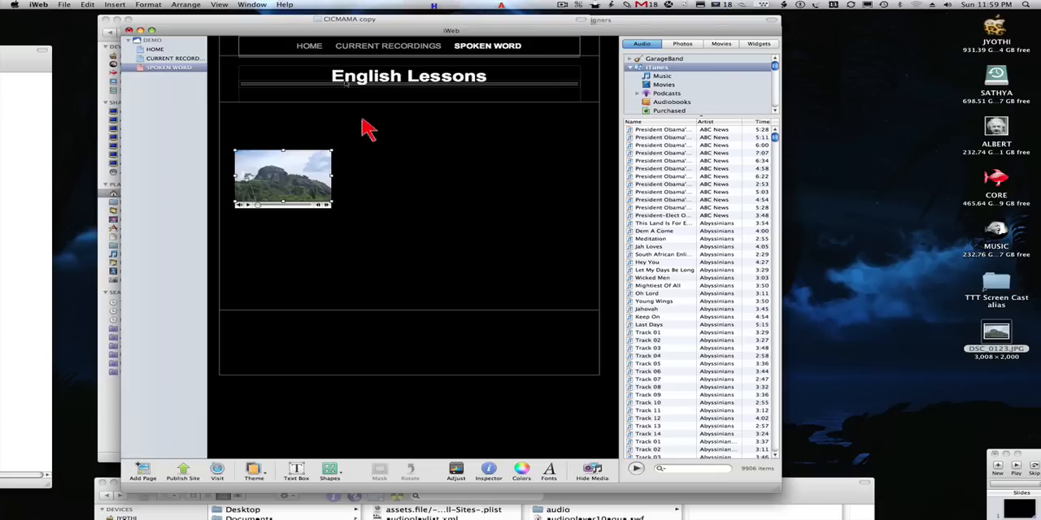
pyautogui.moveTo(313, 31)
pyautogui.mouseDown()
pyautogui.moveTo(341, 94)
pyautogui.moveTo(325, 84)
pyautogui.mouseUp()
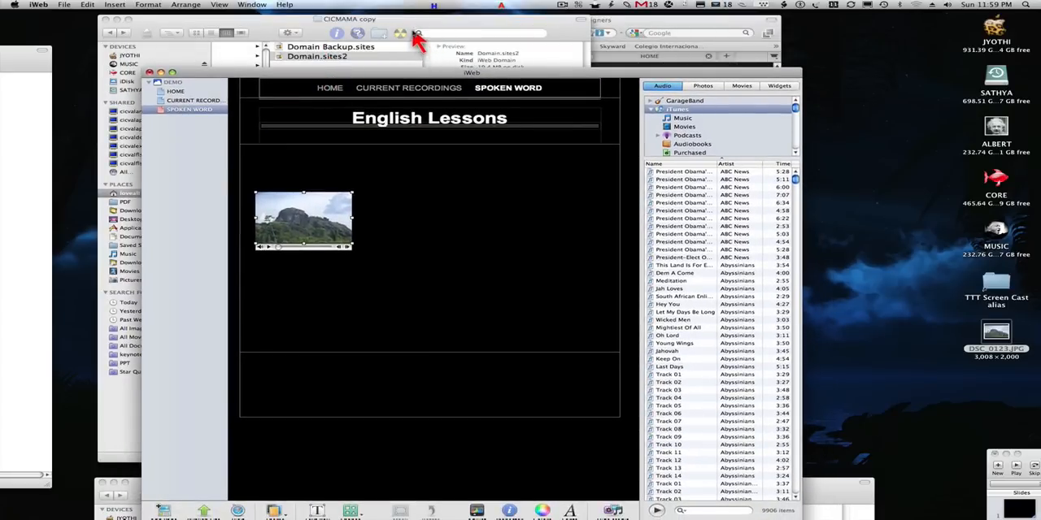
# Bring Firefox on flashskins.co.uk forward and reach the Audio Player No.1 page via the MP3 players list.
pyautogui.click(413, 31)
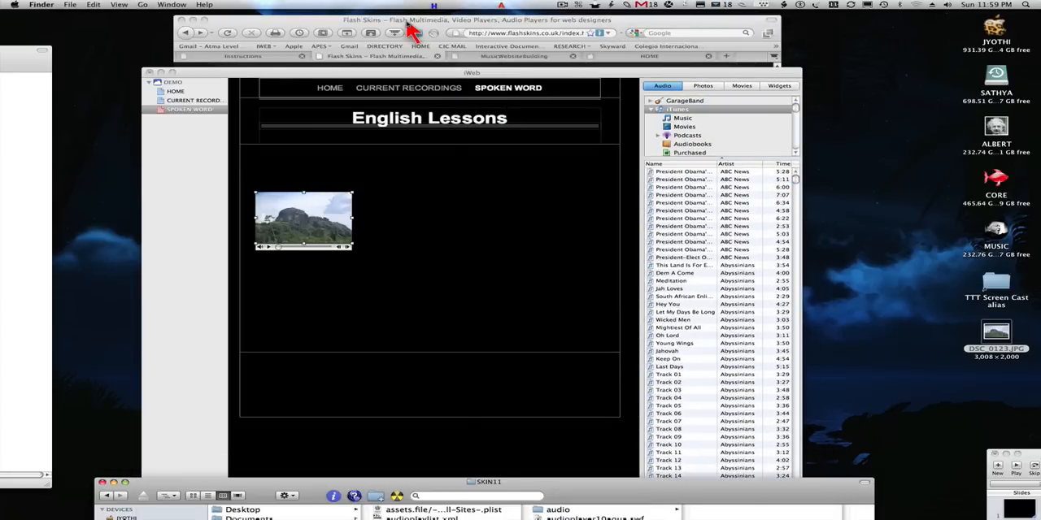
pyautogui.click(384, 59)
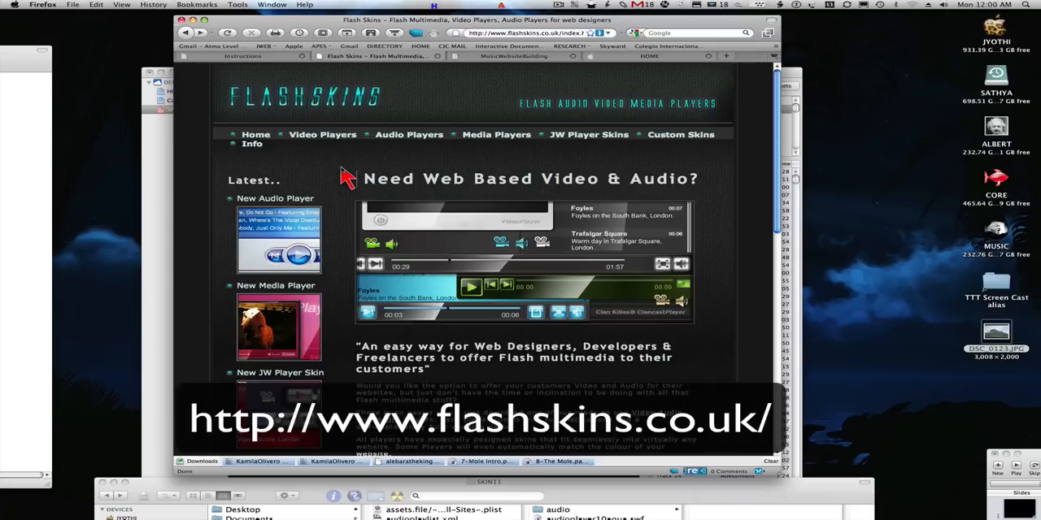
pyautogui.click(305, 228)
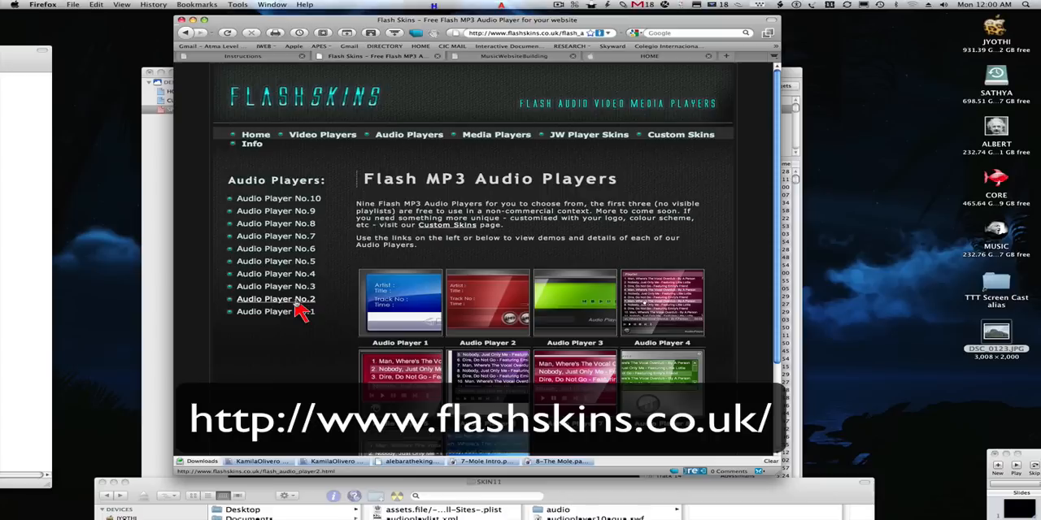
pyautogui.click(303, 313)
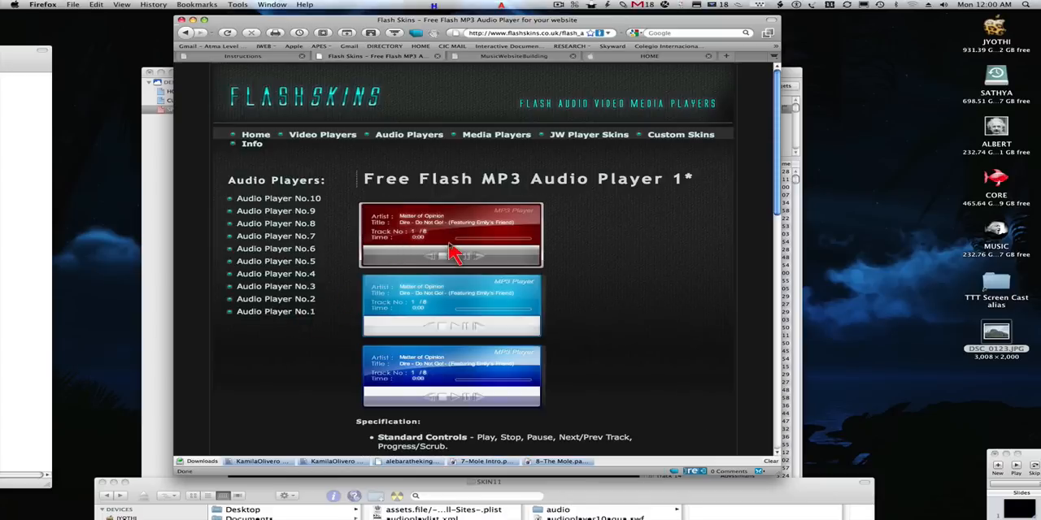
pyautogui.moveTo(783, 147)
pyautogui.mouseDown()
pyautogui.moveTo(764, 294)
pyautogui.moveTo(752, 81)
pyautogui.mouseUp()
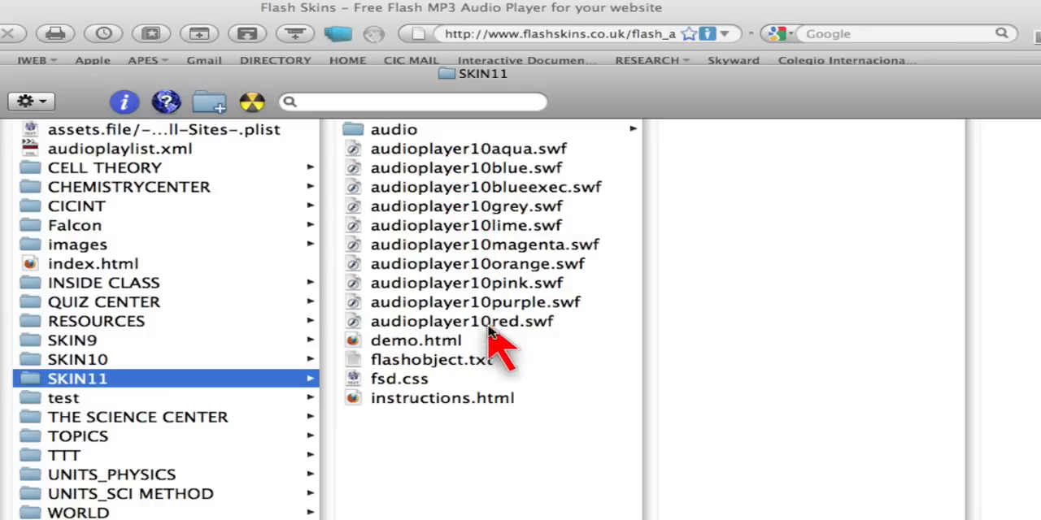
# Show the SKIN11 audio folder and bring up Open With options for audioplaylist.xml.
pyautogui.click(382, 130)
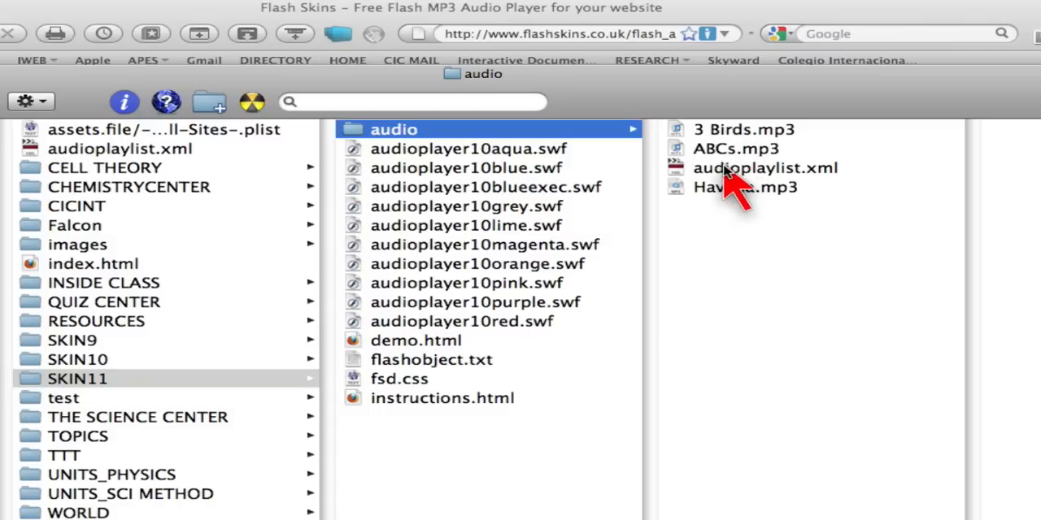
pyautogui.rightClick(725, 169)
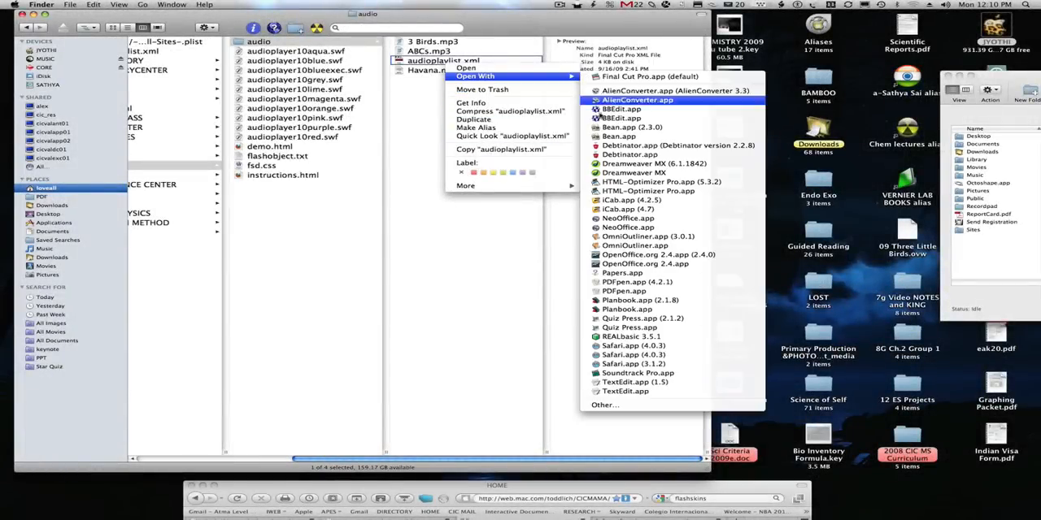
pyautogui.moveTo(476, 77)
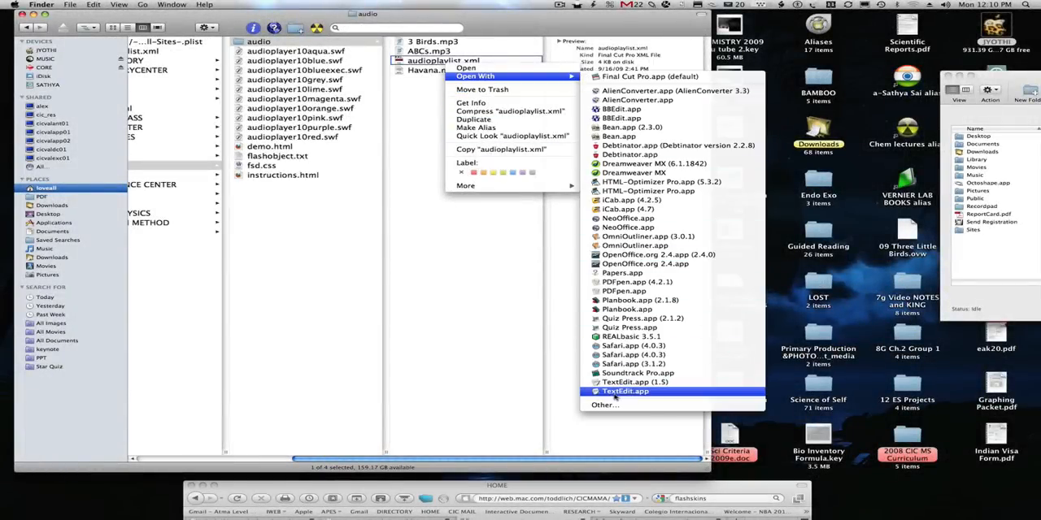
# Open the playlist in TextEdit and enlarge the window so each sound entry fits on one line.
pyautogui.click(624, 391)
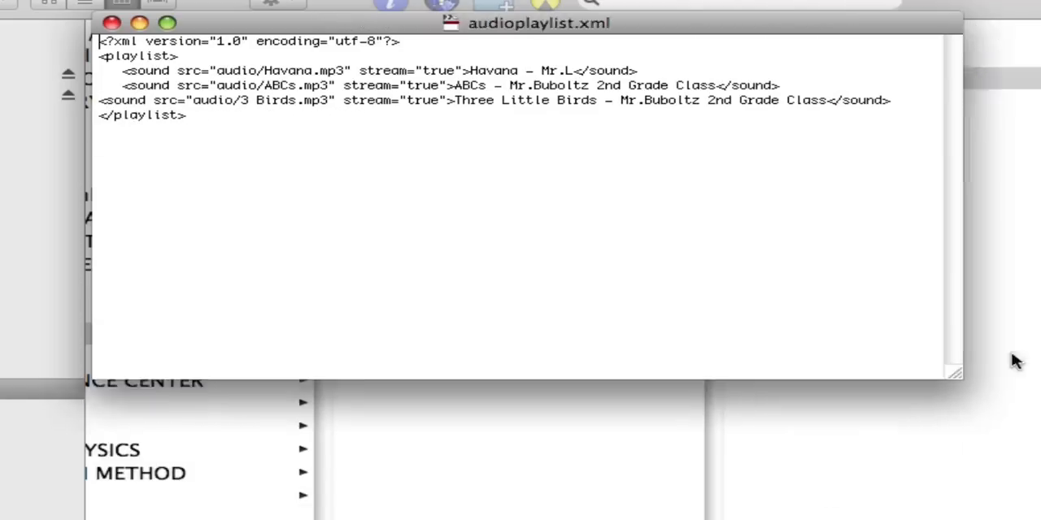
pyautogui.moveTo(714, 473); pyautogui.dragTo(1036, 199)
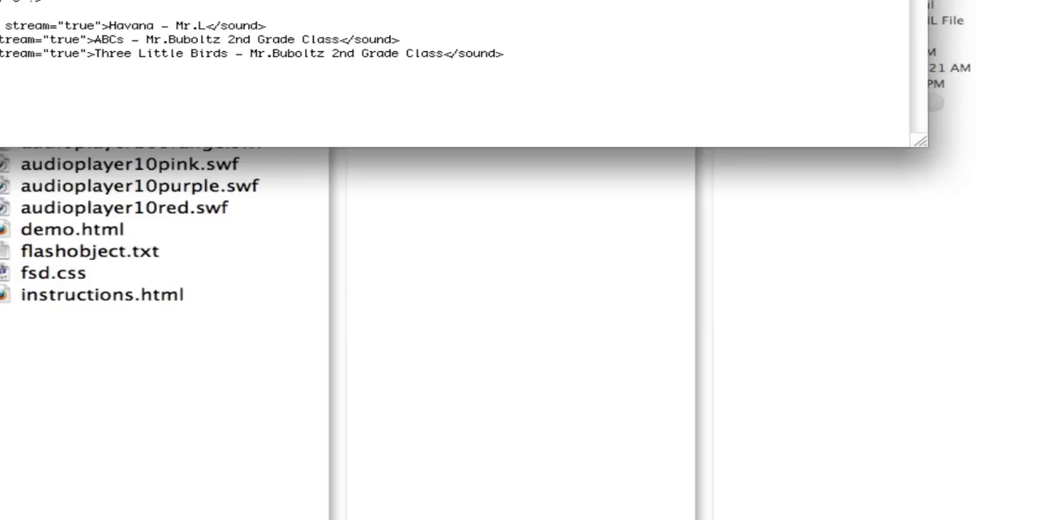
pyautogui.moveTo(936, 25); pyautogui.dragTo(843, 224)
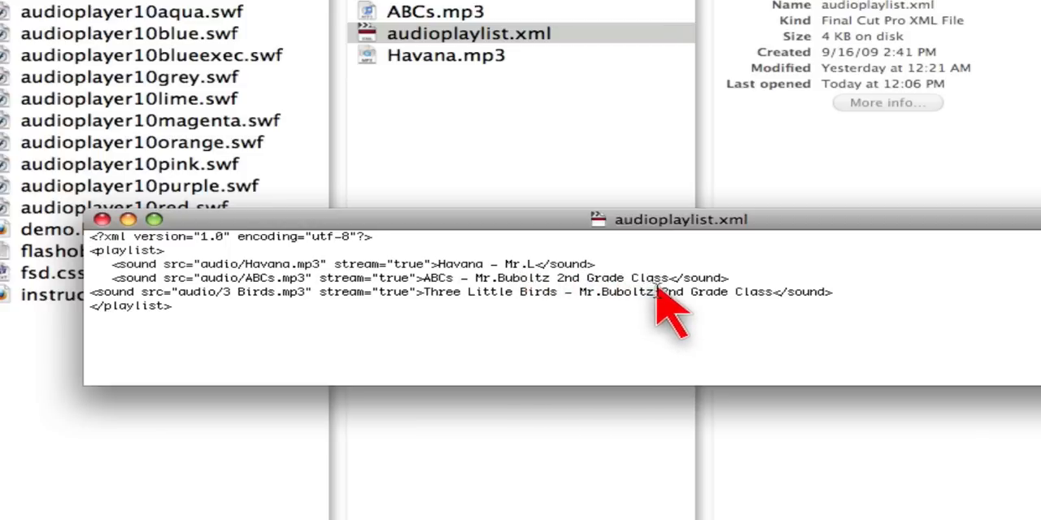
# Select the whole ABCs <sound> line for copying.
pyautogui.moveTo(669, 278)
pyautogui.mouseDown()
pyautogui.moveTo(452, 293)
pyautogui.moveTo(426, 283)
pyautogui.mouseUp()
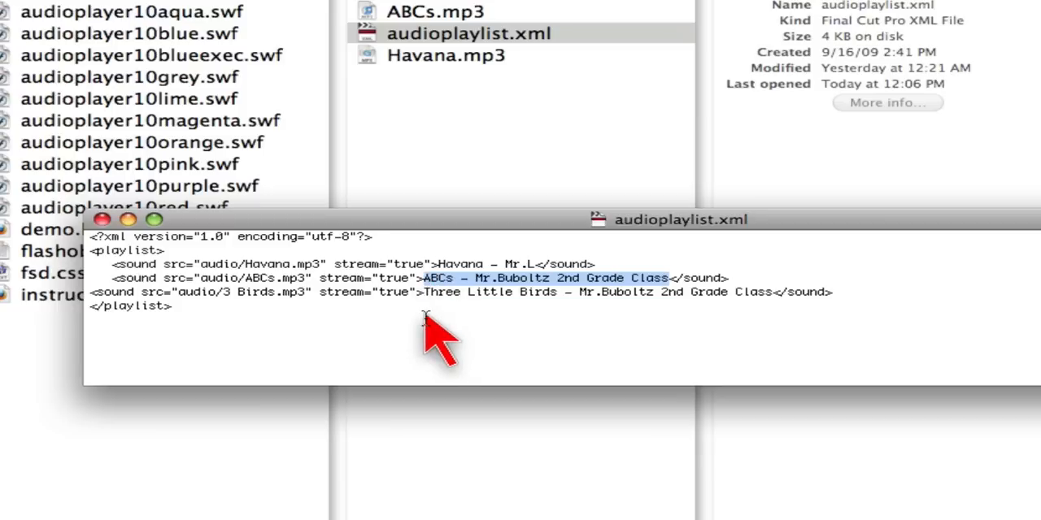
pyautogui.click(426, 317)
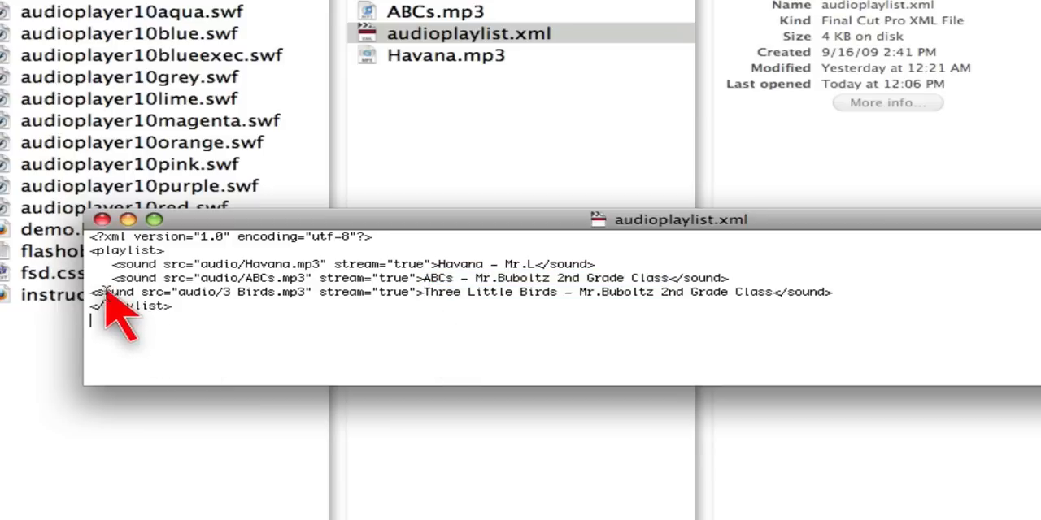
pyautogui.moveTo(112, 278)
pyautogui.mouseDown()
pyautogui.moveTo(159, 294)
pyautogui.moveTo(724, 280)
pyautogui.mouseUp()
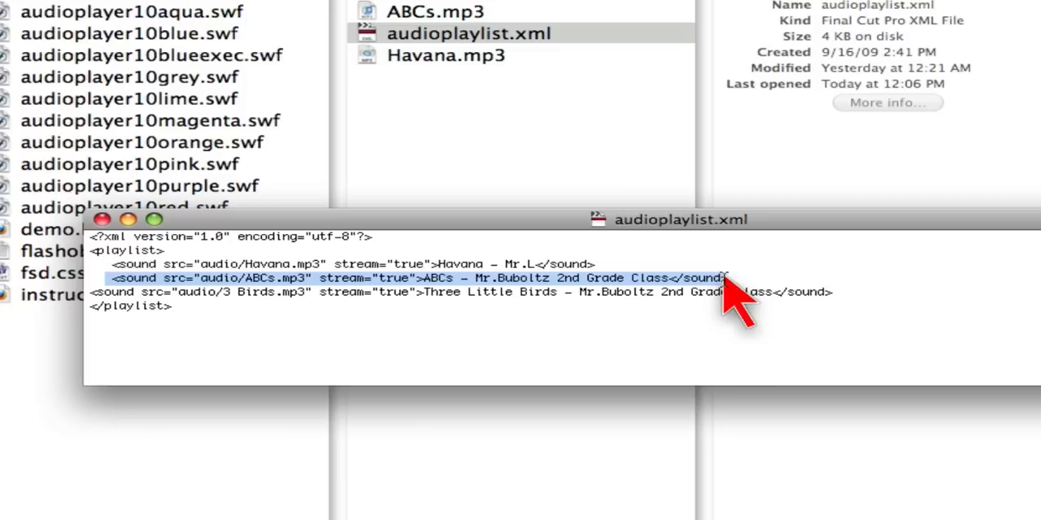
# Paste a duplicate of the ABCs sound entry on a new line below it.
pyautogui.moveTo(724, 281); pyautogui.dragTo(736, 280)
pyautogui.press('super+c')
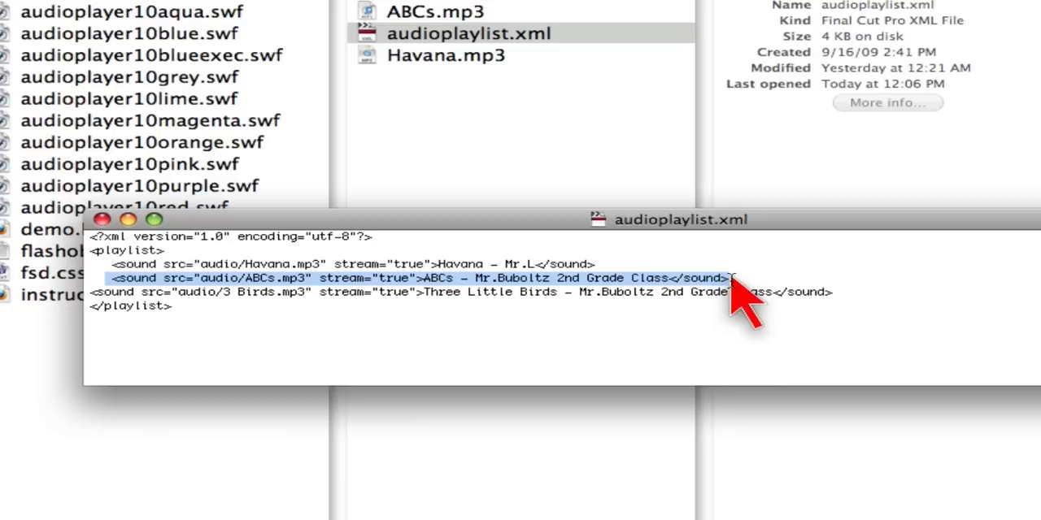
pyautogui.click(735, 280)
pyautogui.press('Return')
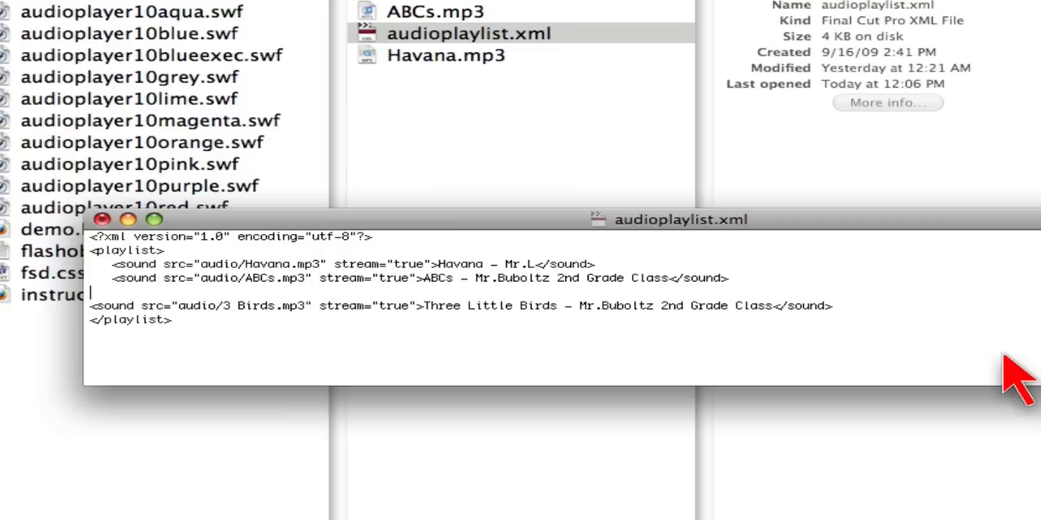
pyautogui.press('super+v')
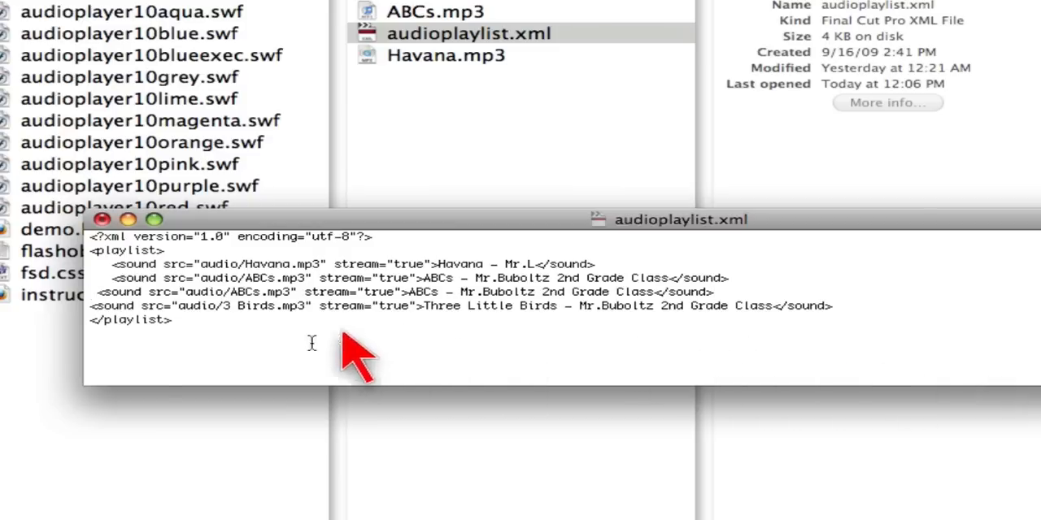
# Delete the duplicated ABCs entry, leaving the three original sound entries.
pyautogui.click(91, 291)
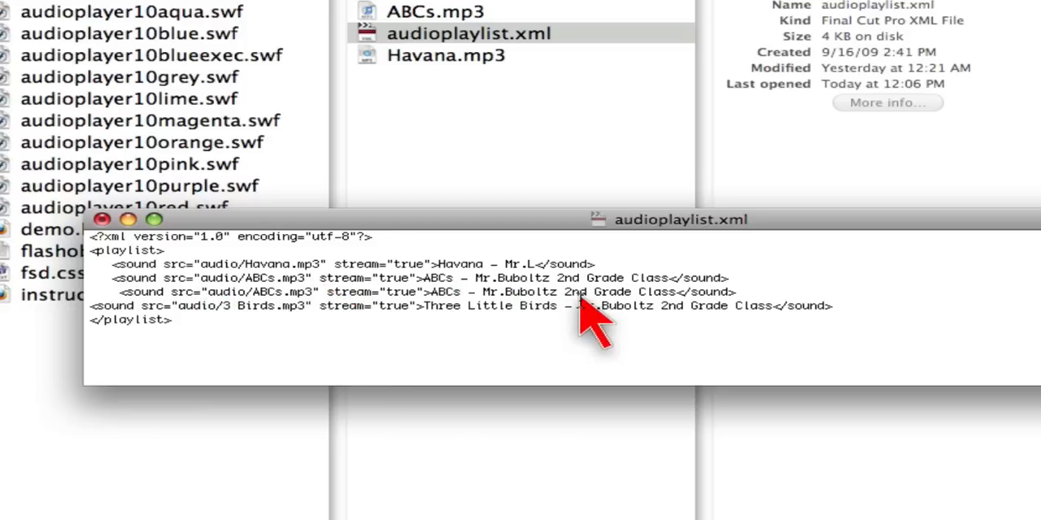
pyautogui.hotkey('ctrl', 'k')
pyautogui.press('BackSpace')
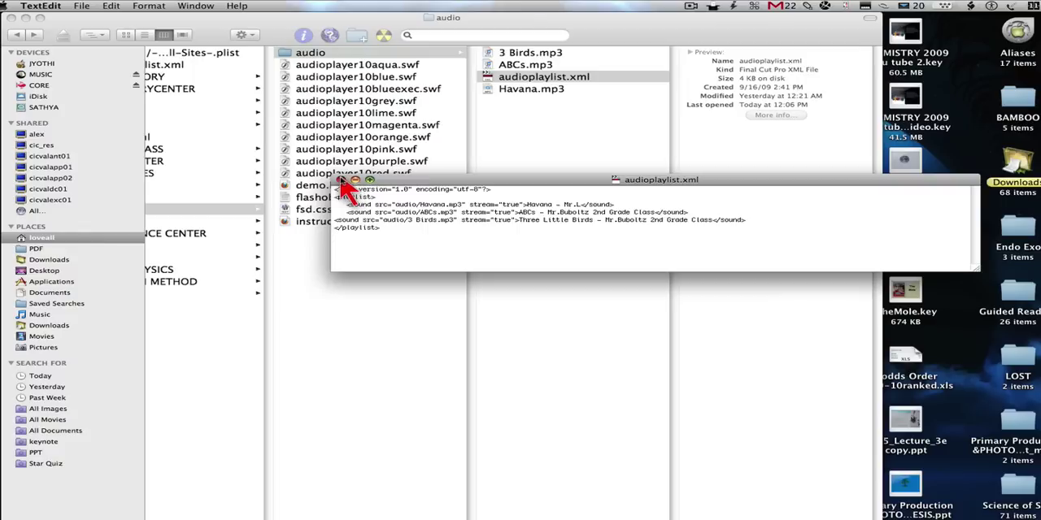
# Close the playlist, refocus Finder on the Sites listing and bring the Transmit iDisk window over it.
pyautogui.click(104, 222)
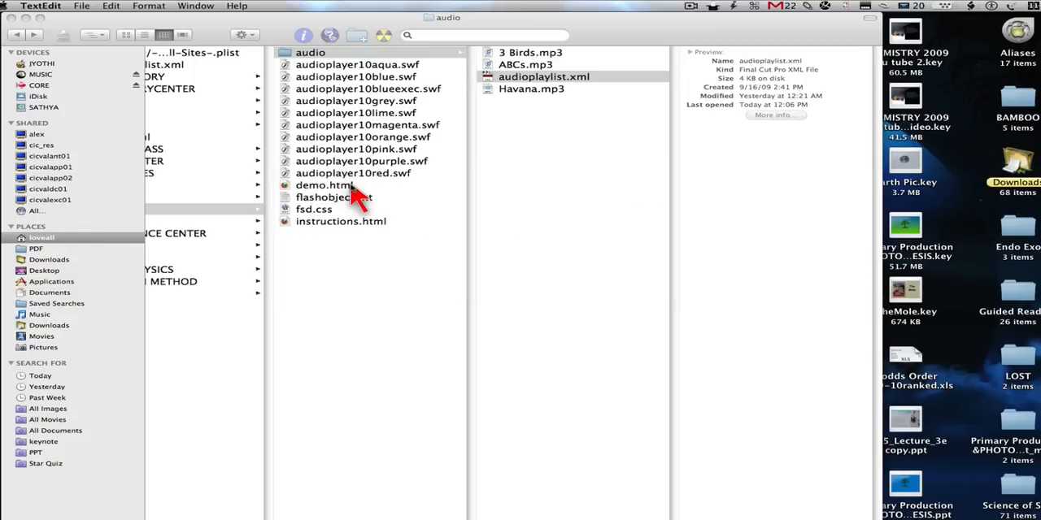
pyautogui.click(435, 354)
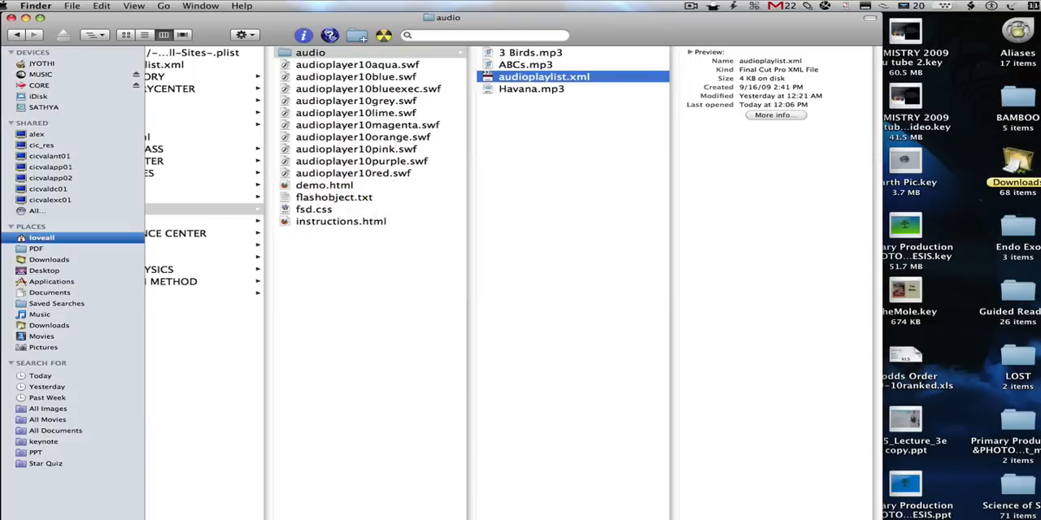
pyautogui.hscroll(-5, 439, 285)
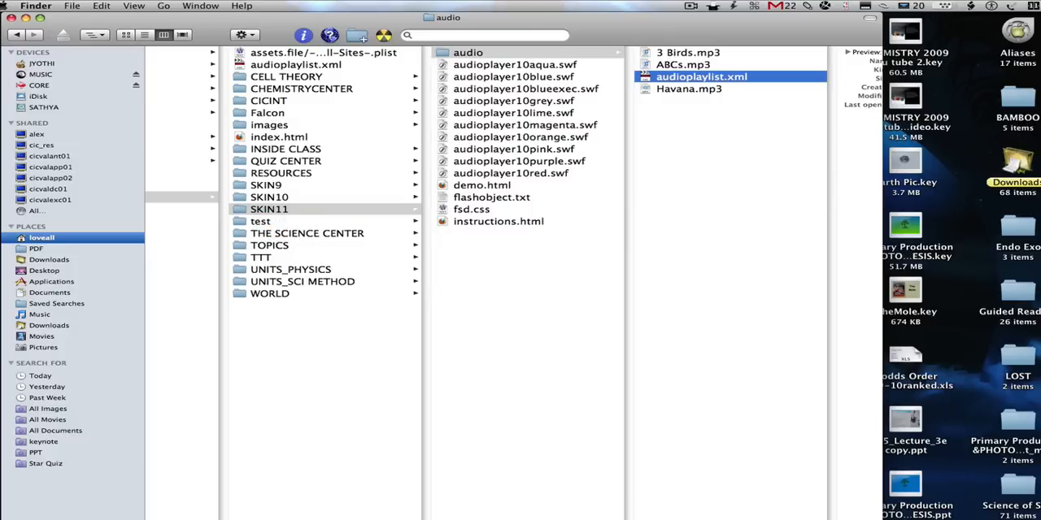
pyautogui.moveTo(935, 96); pyautogui.dragTo(157, 101)
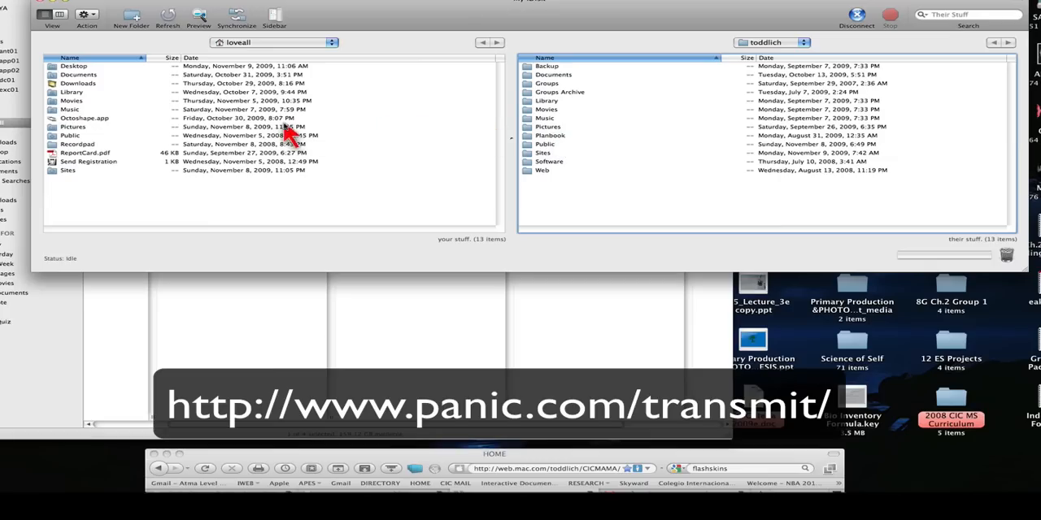
# Show the local Sites folder in Transmit and select SKIN9, SKIN10 and SKIN11.
pyautogui.click(260, 42)
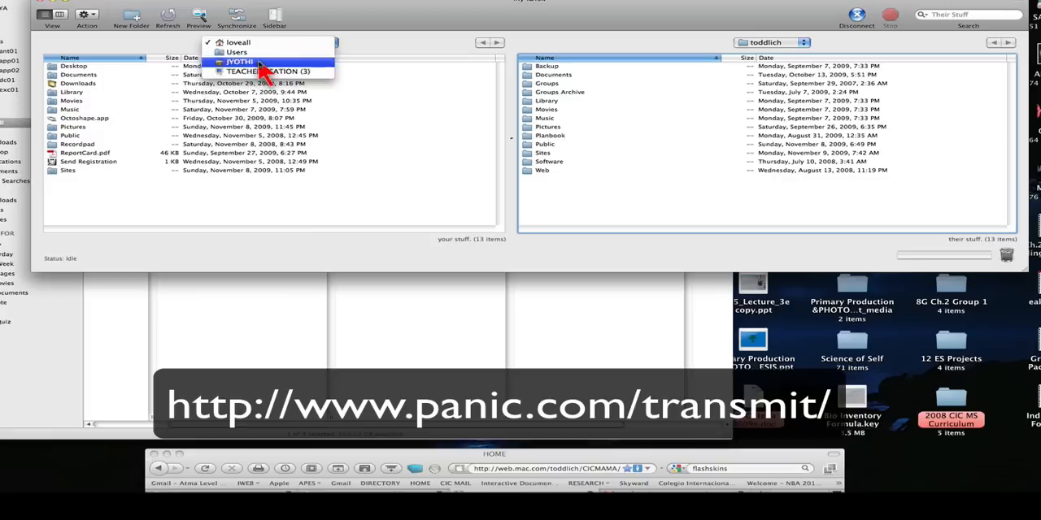
pyautogui.click(183, 183)
pyautogui.doubleClick(165, 173)
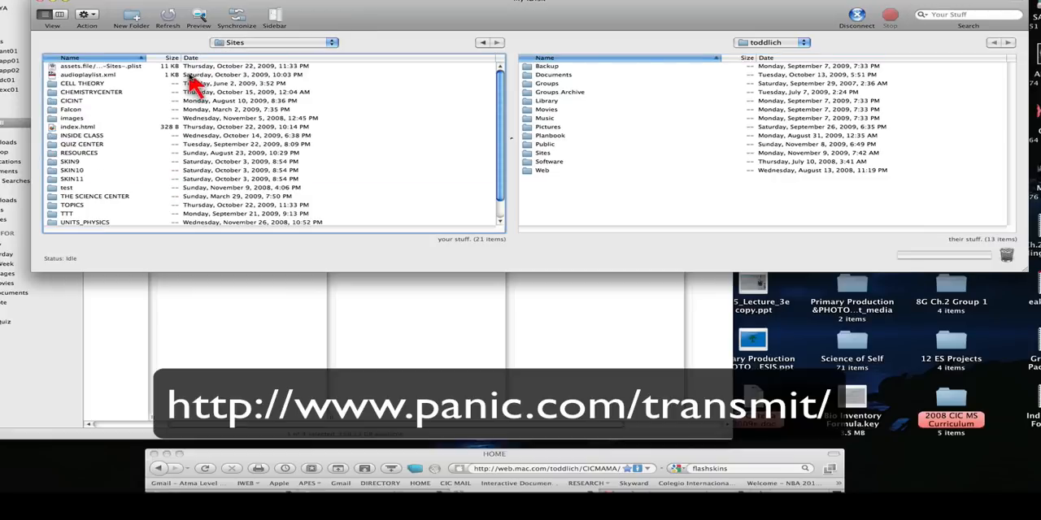
pyautogui.click(72, 179)
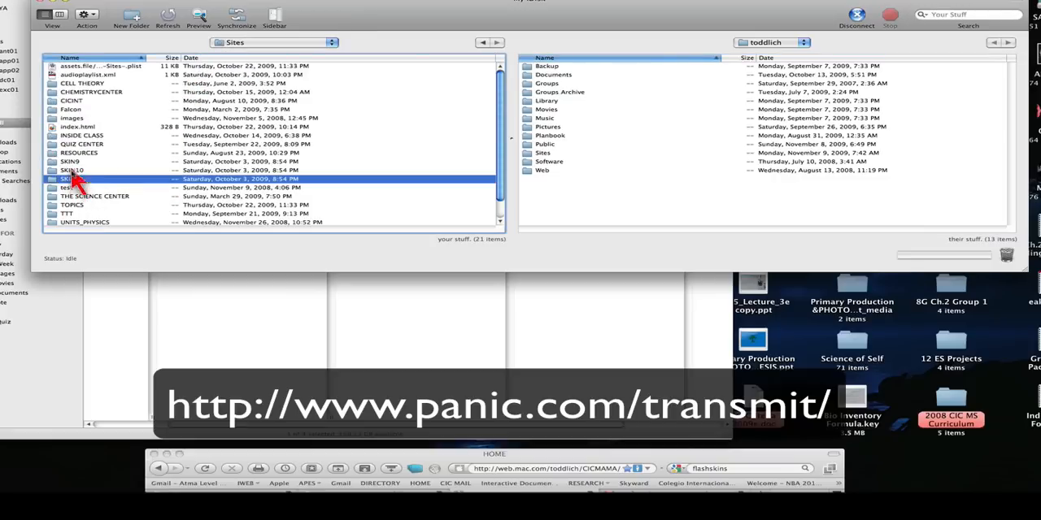
pyautogui.keyDown('shift'); pyautogui.click(72, 162); pyautogui.keyUp('shift')
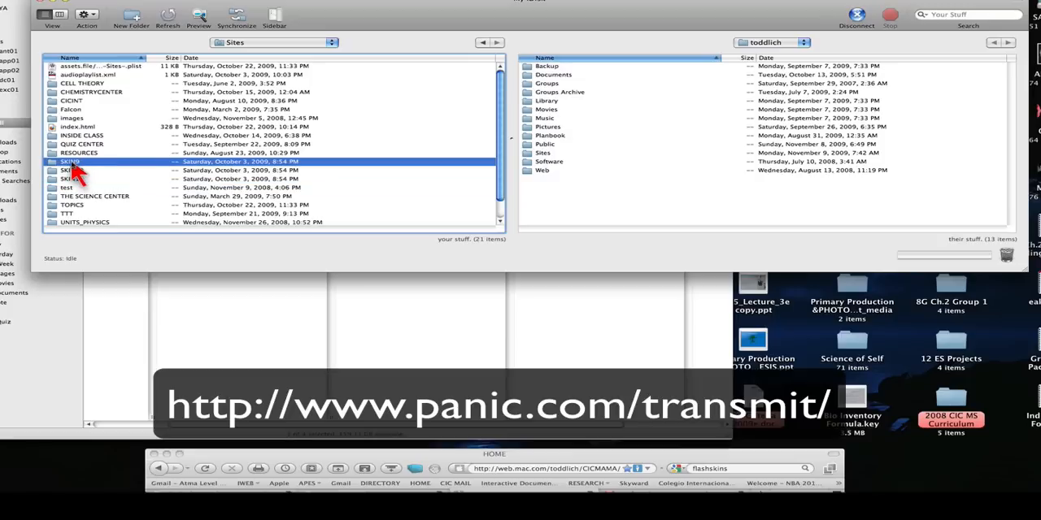
# Upload the three skin folders to the remote Sites folder, replacing the existing copies.
pyautogui.moveTo(281, 179); pyautogui.dragTo(543, 154)
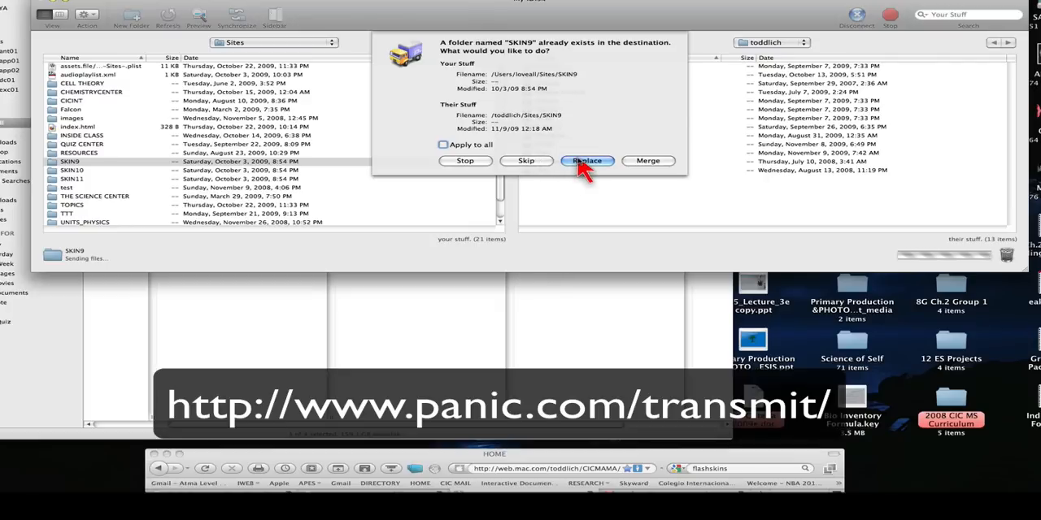
pyautogui.click(587, 160)
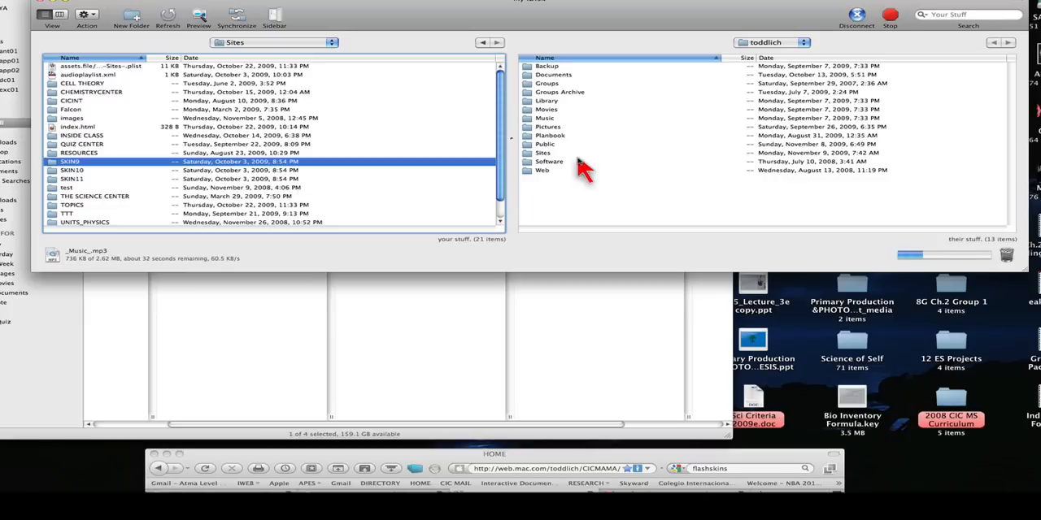
pyautogui.press('super+Tab')
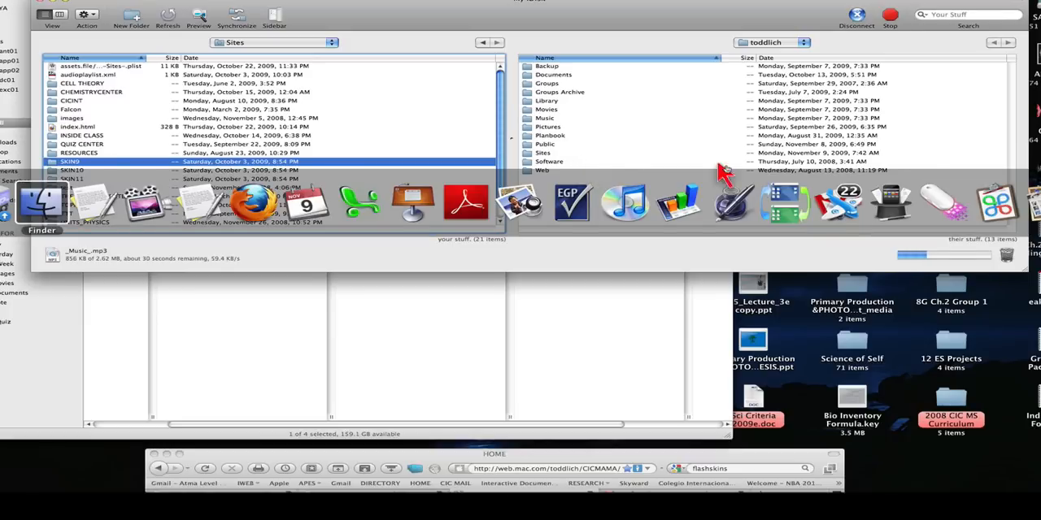
# Switch to iWeb and place an HTML Snippet widget on the English Lessons page.
pyautogui.hotkey('shift', 'Tab')
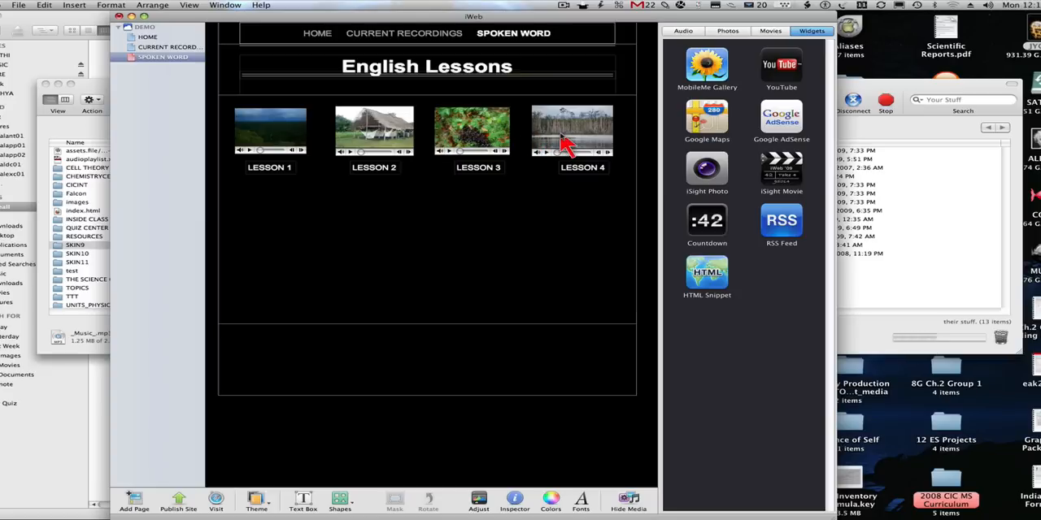
pyautogui.click(683, 31)
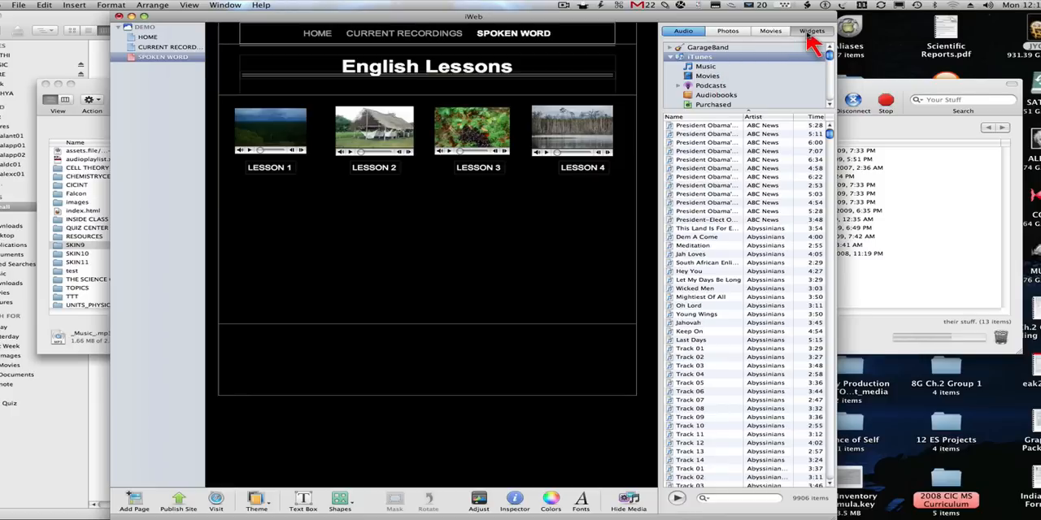
pyautogui.click(811, 31)
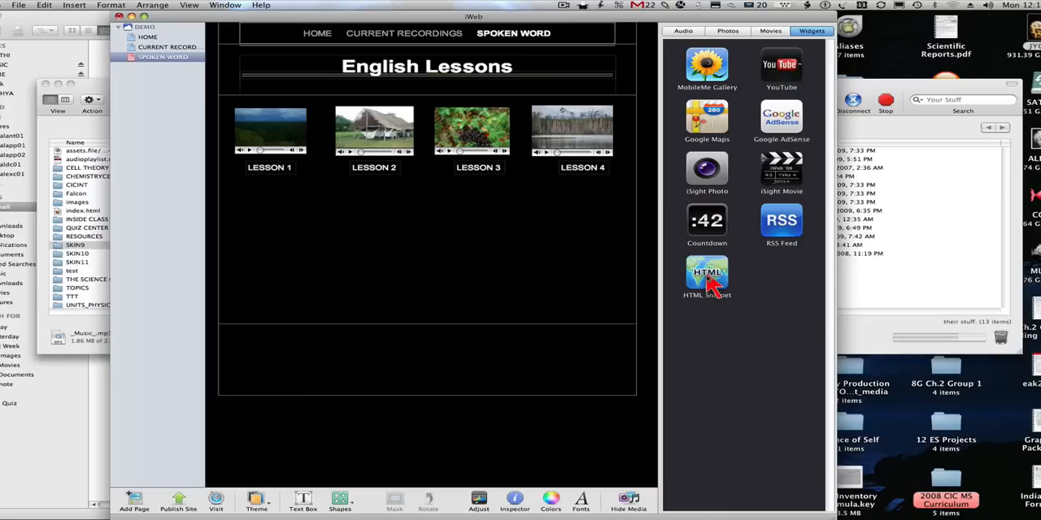
pyautogui.moveTo(708, 280); pyautogui.dragTo(422, 285)
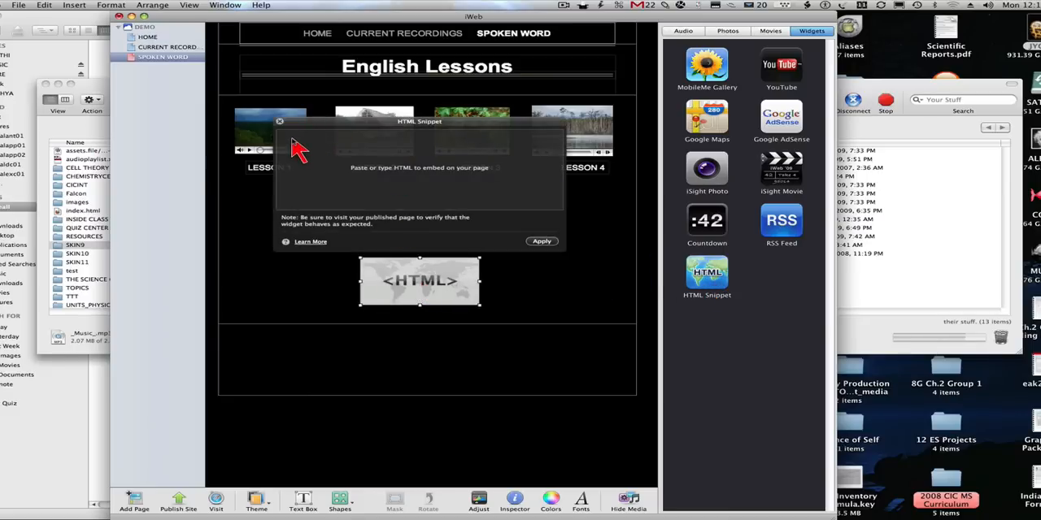
# Focus the snippet's code field, then bring the SKIN11 Finder window forward.
pyautogui.click(292, 145)
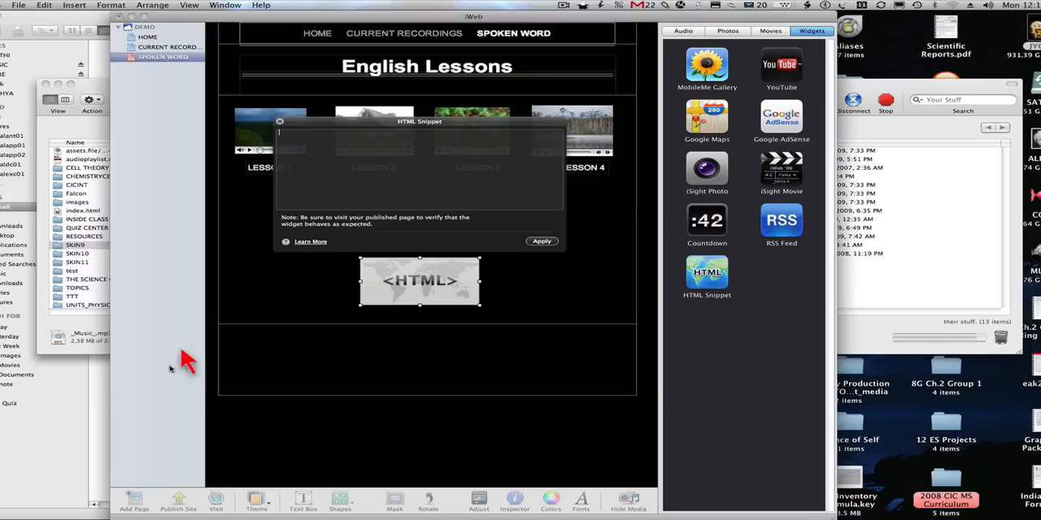
pyautogui.click(104, 406)
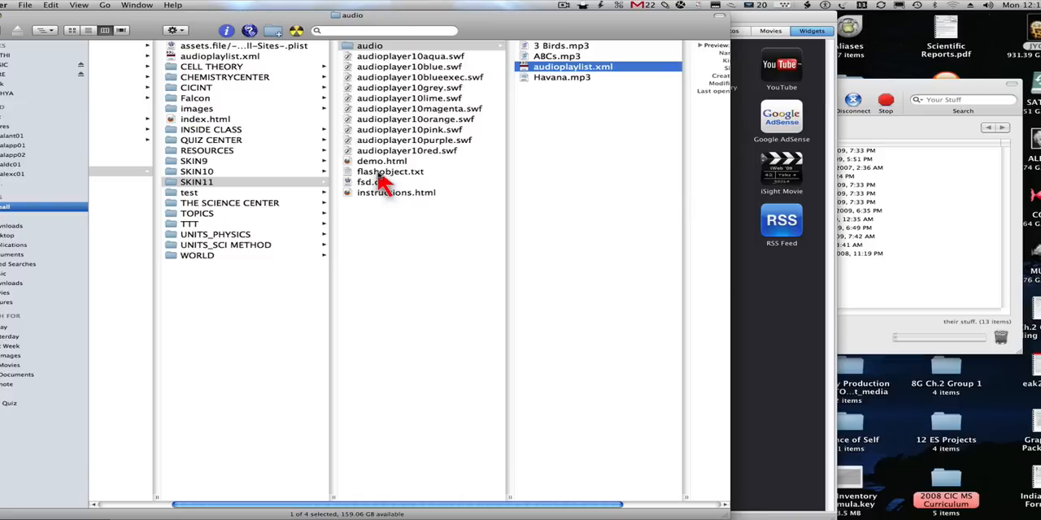
pyautogui.doubleClick(383, 173)
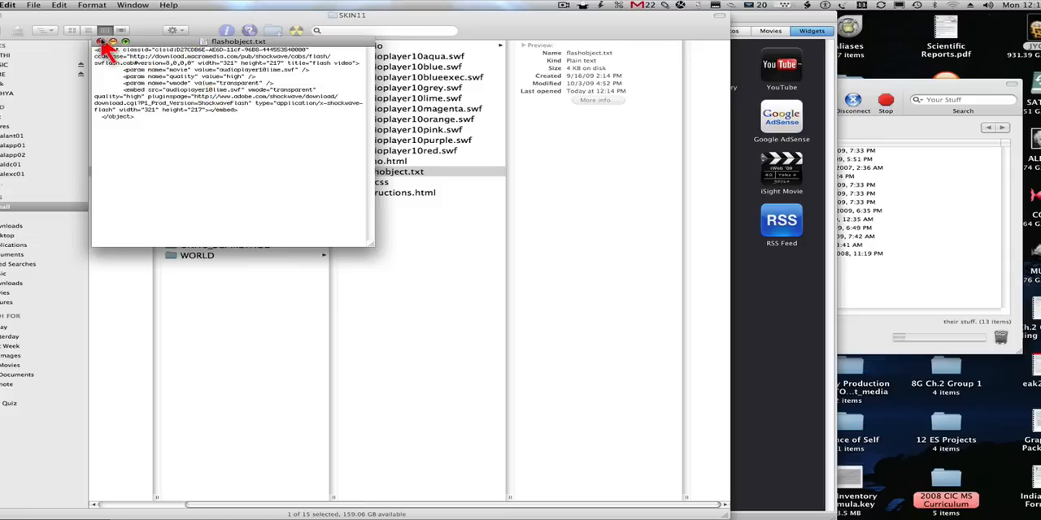
pyautogui.click(100, 42)
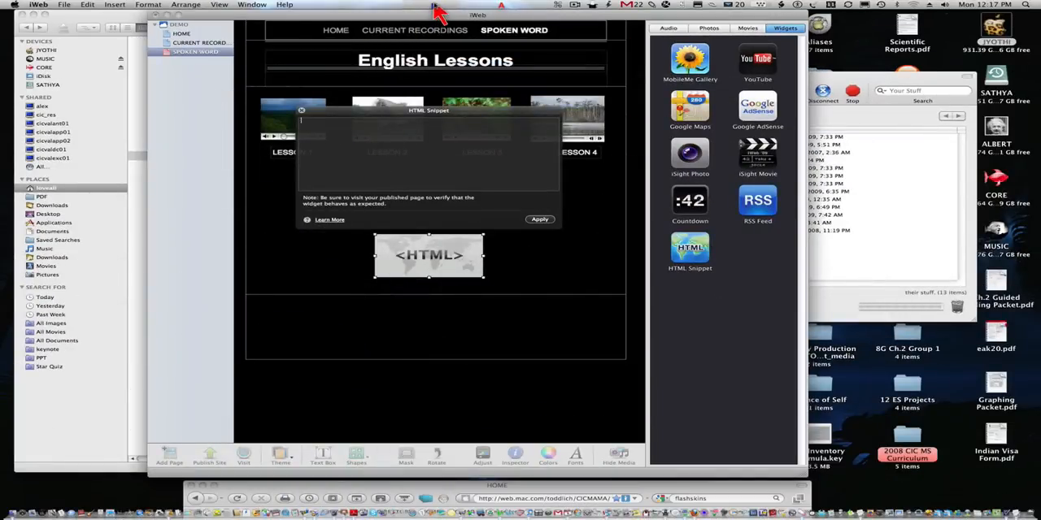
# Paste the saved lime-player iframe code from the clipboard history into the snippet.
pyautogui.click(436, 8)
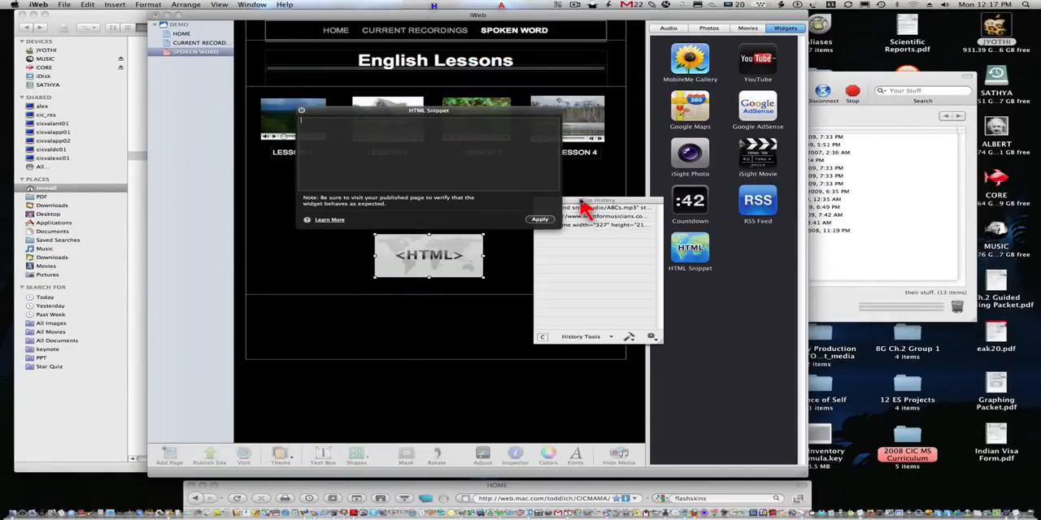
pyautogui.moveTo(584, 203); pyautogui.dragTo(696, 194)
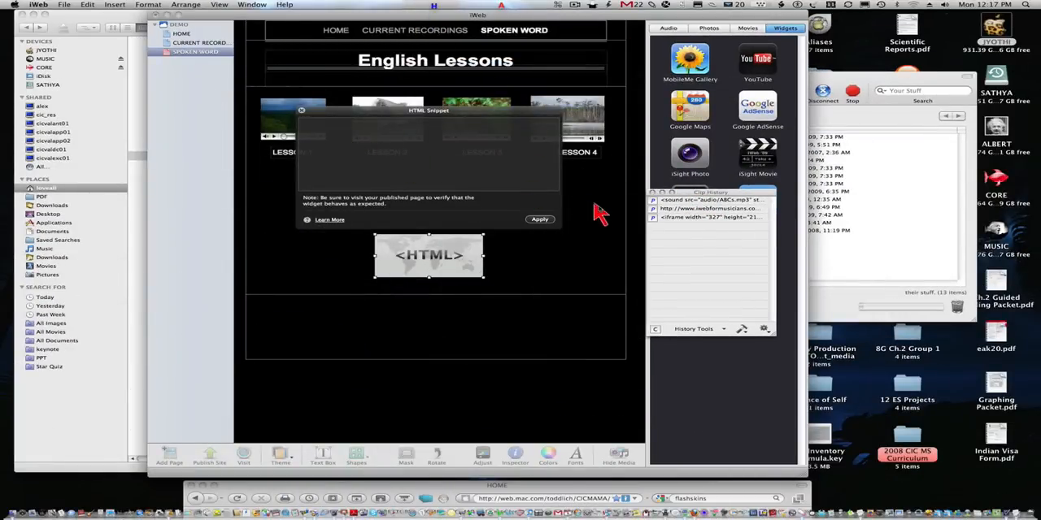
pyautogui.click(653, 217)
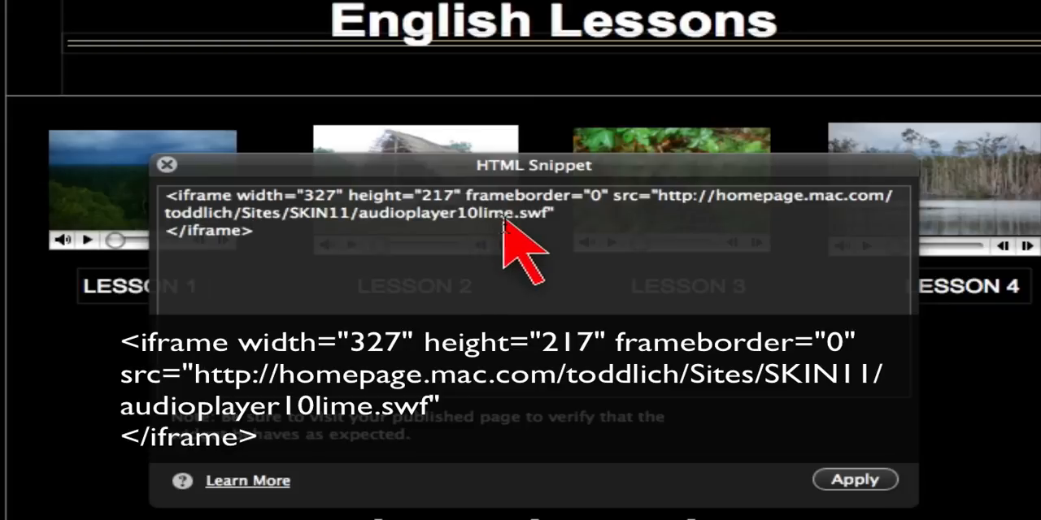
# Review the iframe code's tail and apply it so the Flash audio player appears.
pyautogui.moveTo(497, 216); pyautogui.dragTo(465, 218)
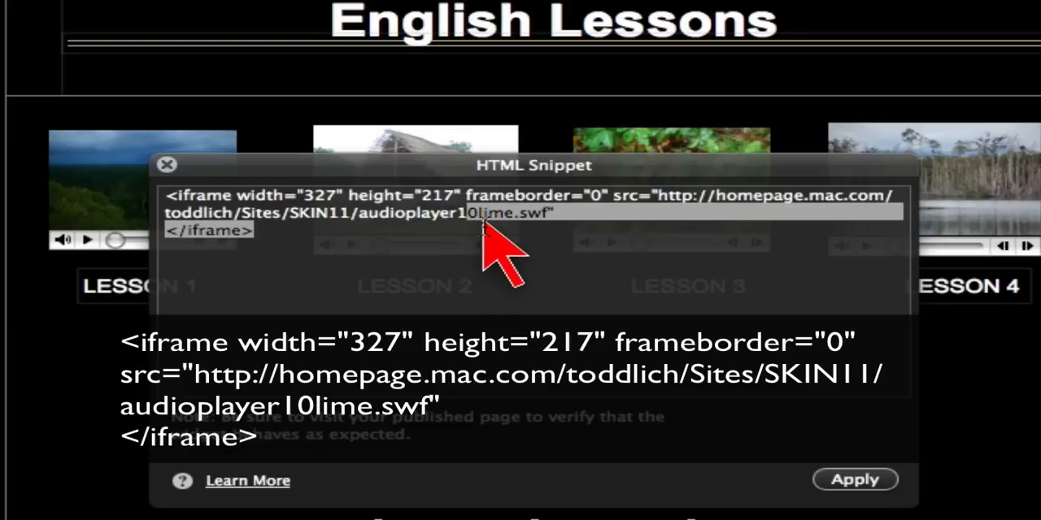
pyautogui.click(471, 224)
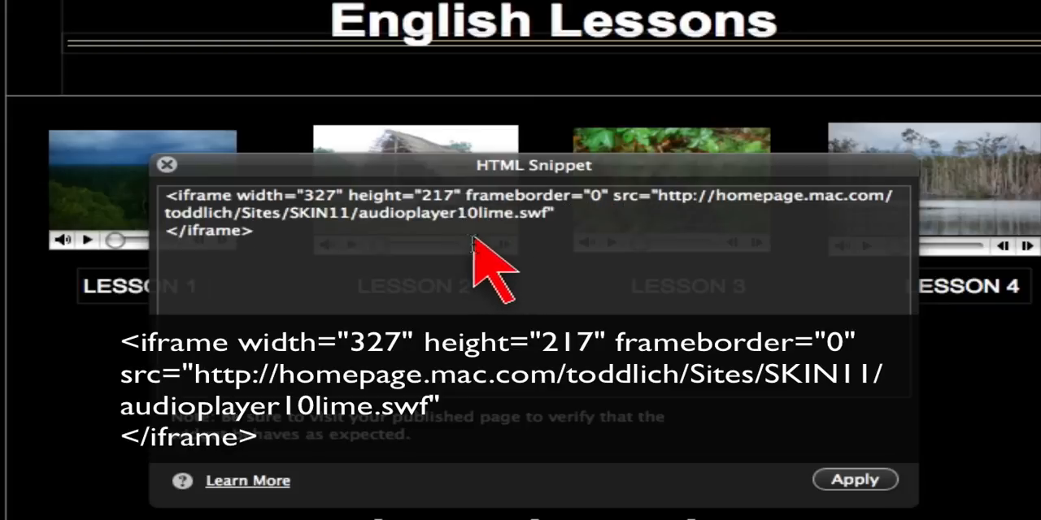
pyautogui.click(856, 479)
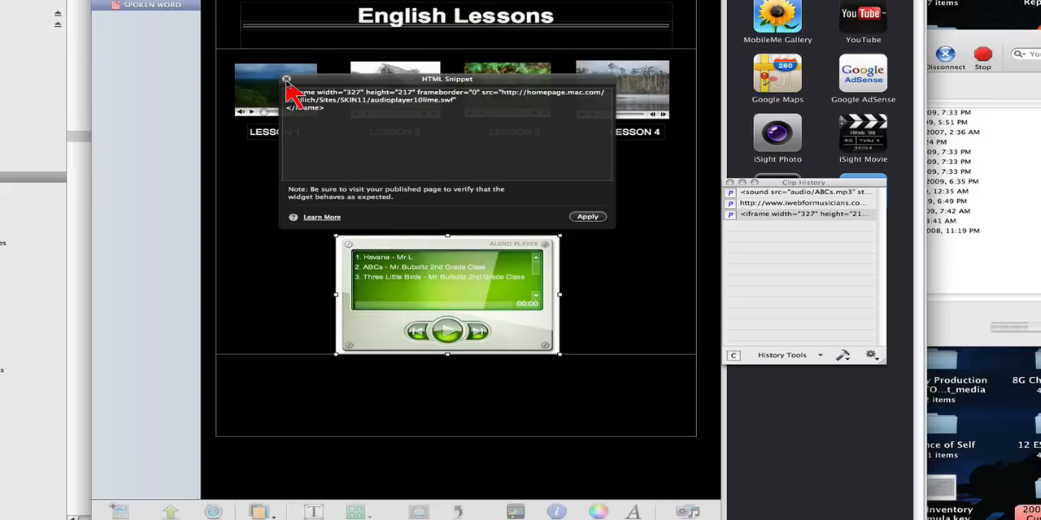
# Close the snippet editor and move the lime audio player up toward the lesson thumbnails.
pyautogui.click(286, 81)
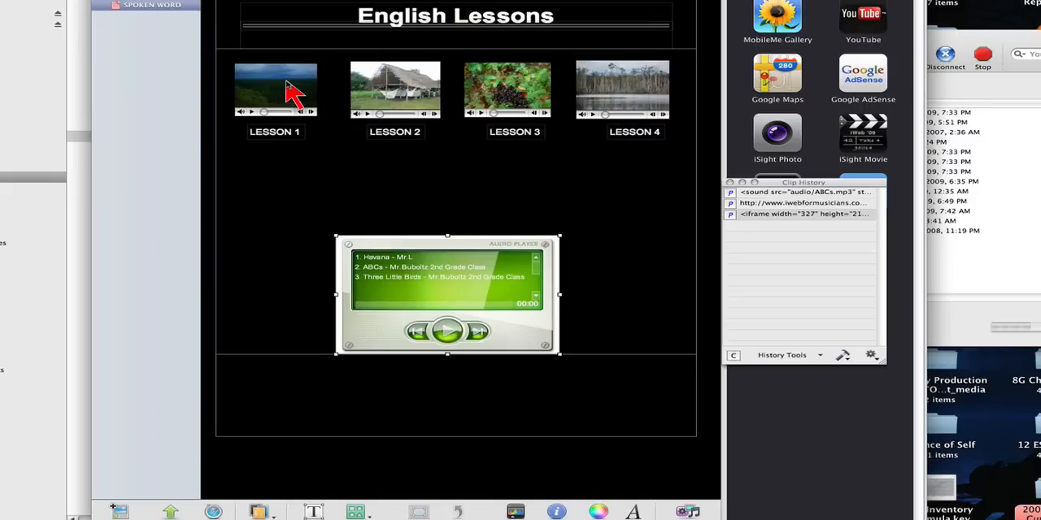
pyautogui.moveTo(392, 244); pyautogui.dragTo(405, 193)
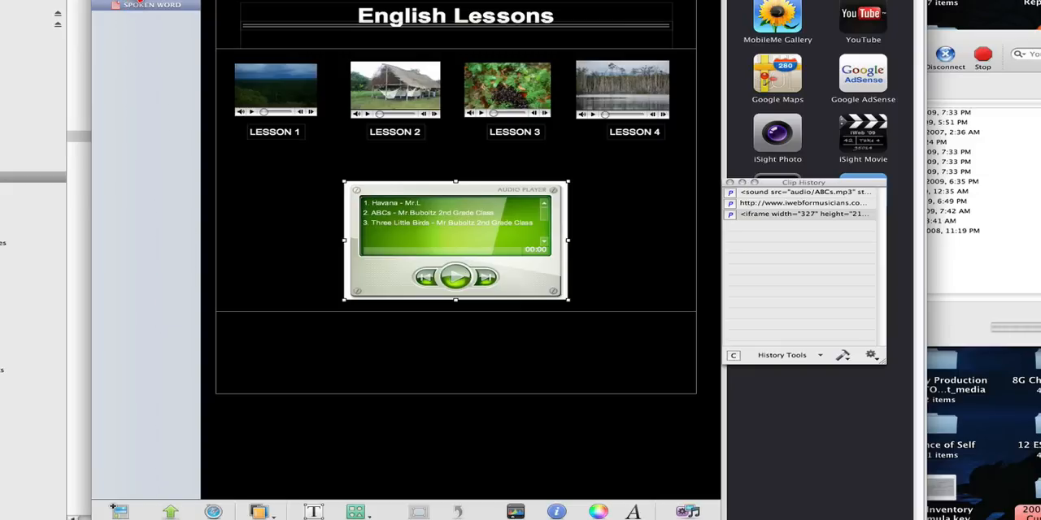
# Review the DEMO site's publishing destinations, keep MobileMe, and bring the Transmit iDisk window forward.
pyautogui.click(146, 4)
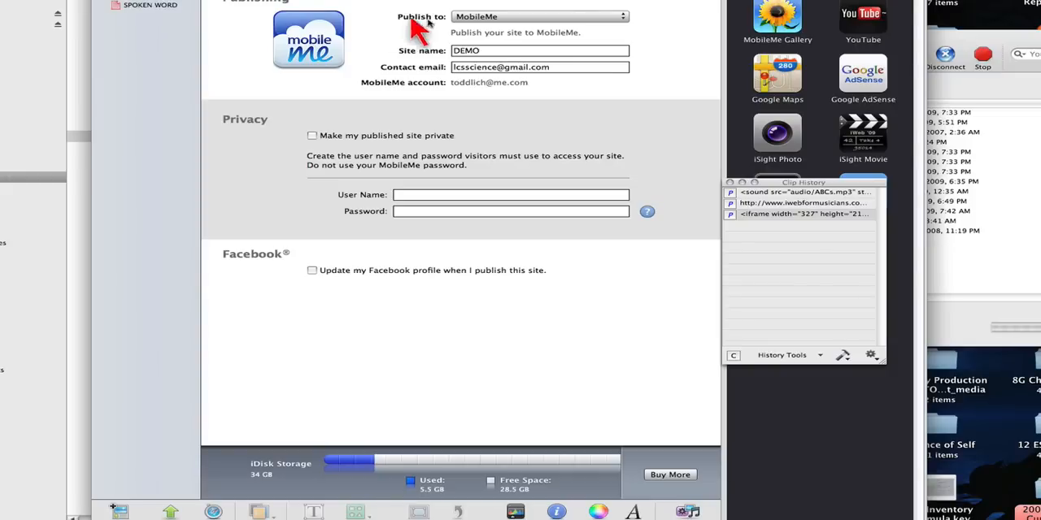
pyautogui.click(492, 18)
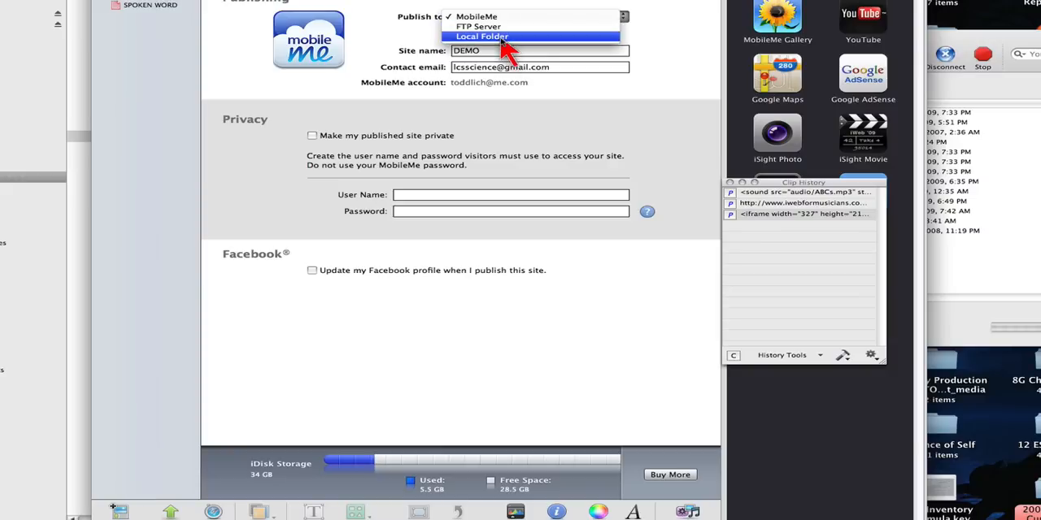
pyautogui.press('Escape')
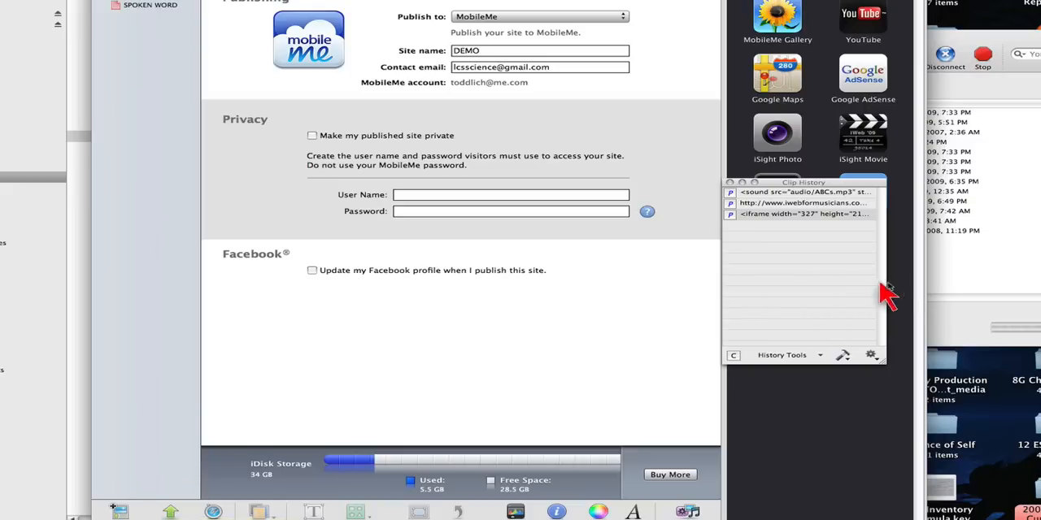
pyautogui.click(955, 284)
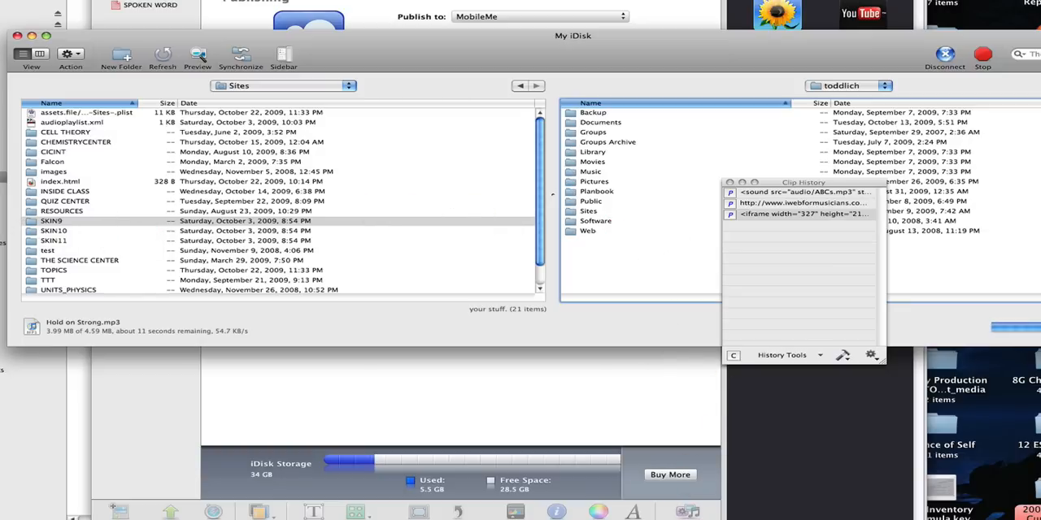
# Bring the published CIC Music page forward, close Clip History, and start the lime player playing.
pyautogui.moveTo(674, 475); pyautogui.dragTo(668, 0)
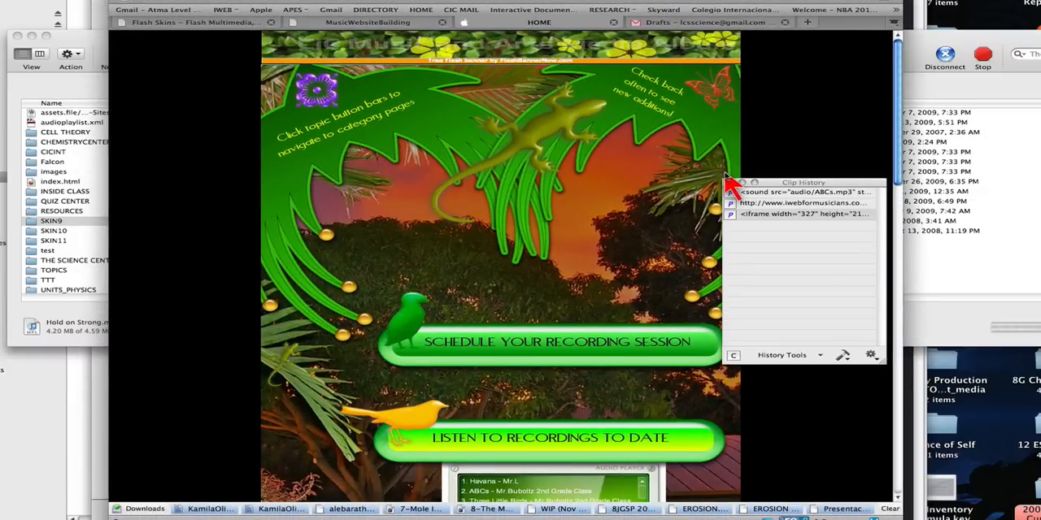
pyautogui.click(731, 184)
pyautogui.scroll(-4, 736, 214)
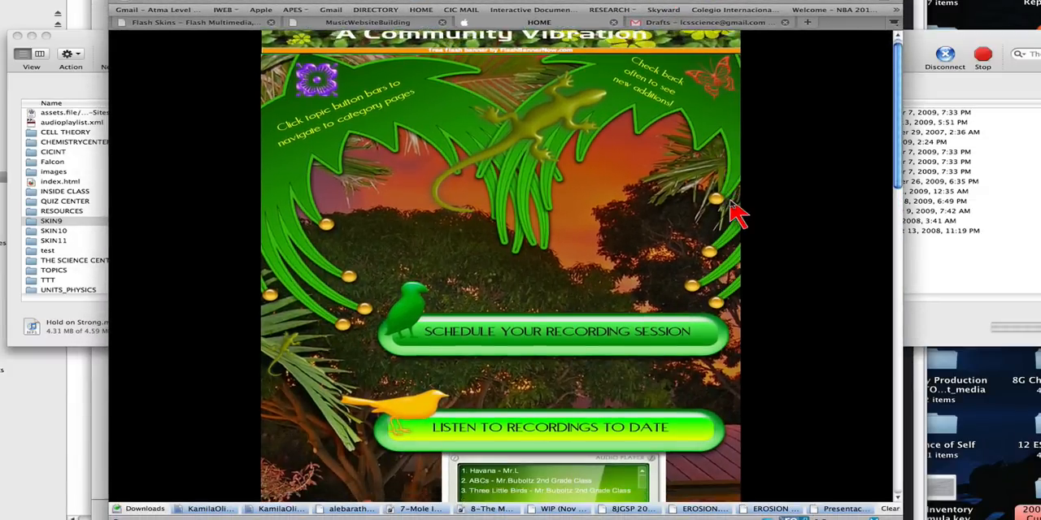
pyautogui.scroll(-4, 736, 213)
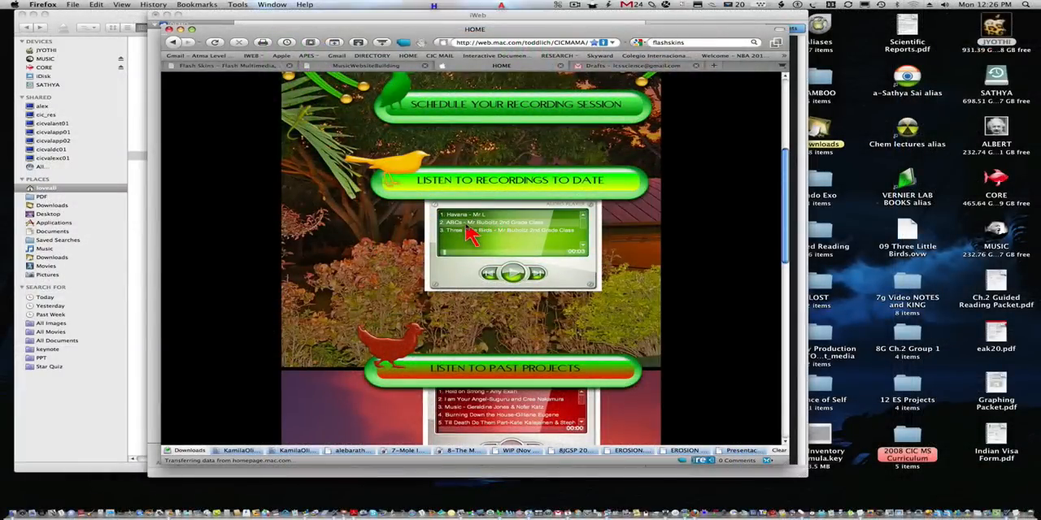
pyautogui.click(514, 275)
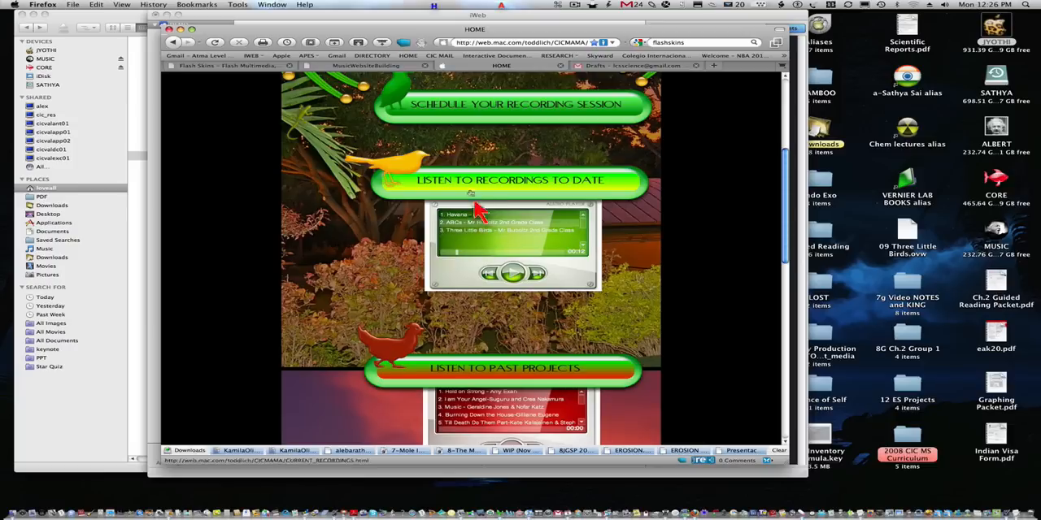
# Return to iWeb's SPOKEN WORD page, close the snippet editor, and show the Audio media library.
pyautogui.click(391, 25)
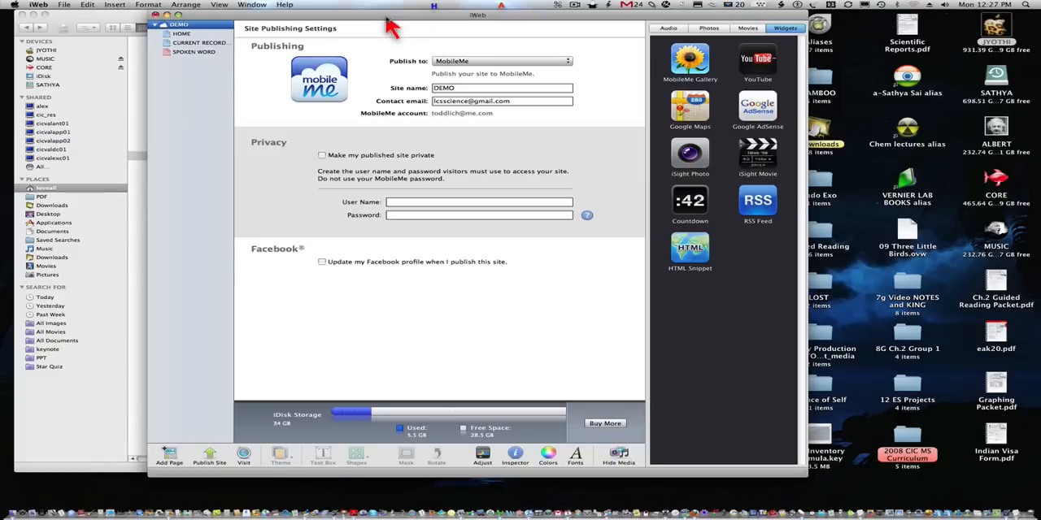
pyautogui.click(207, 52)
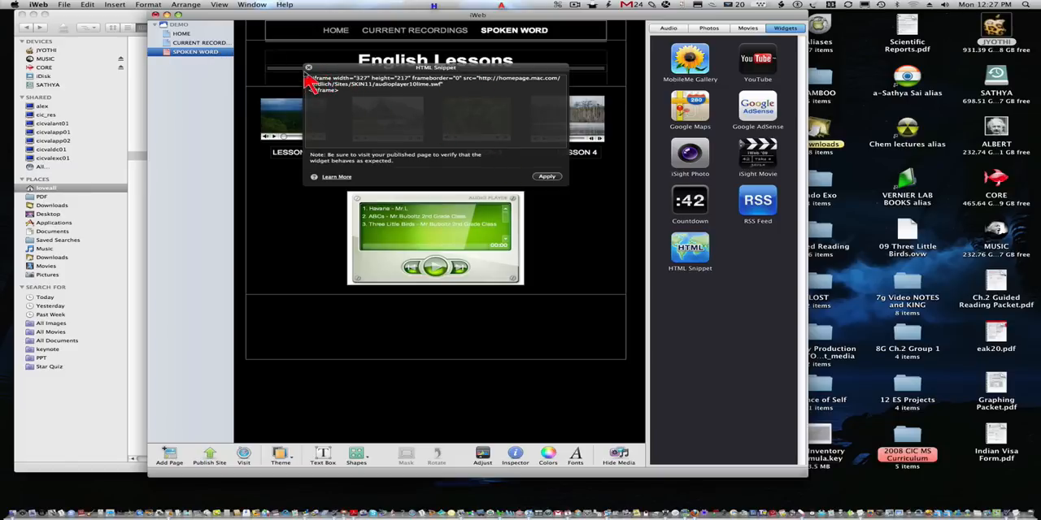
pyautogui.click(310, 72)
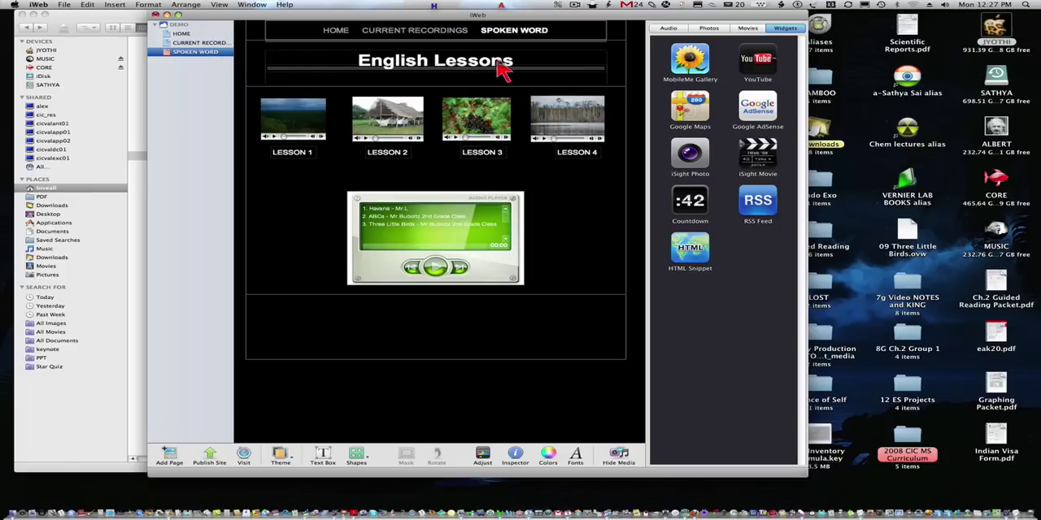
pyautogui.click(668, 29)
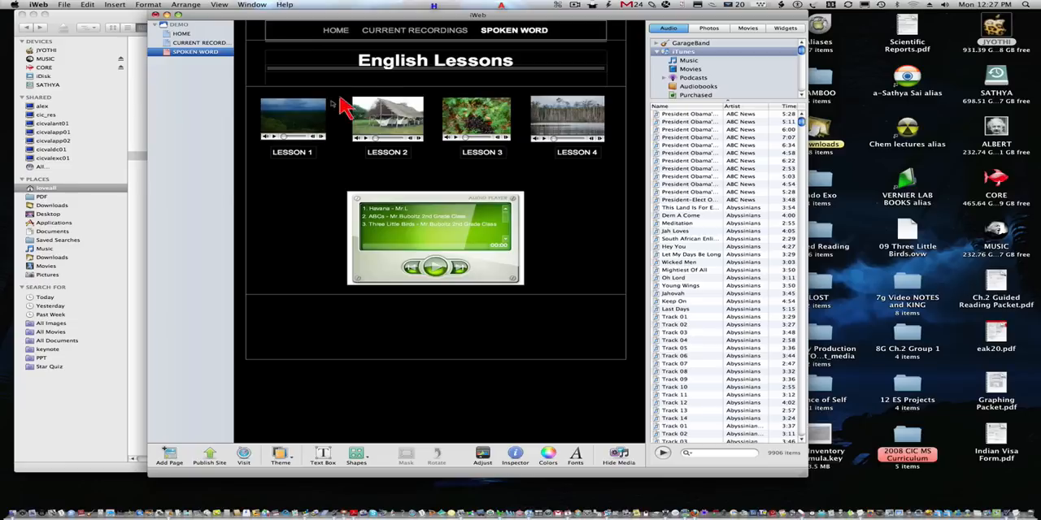